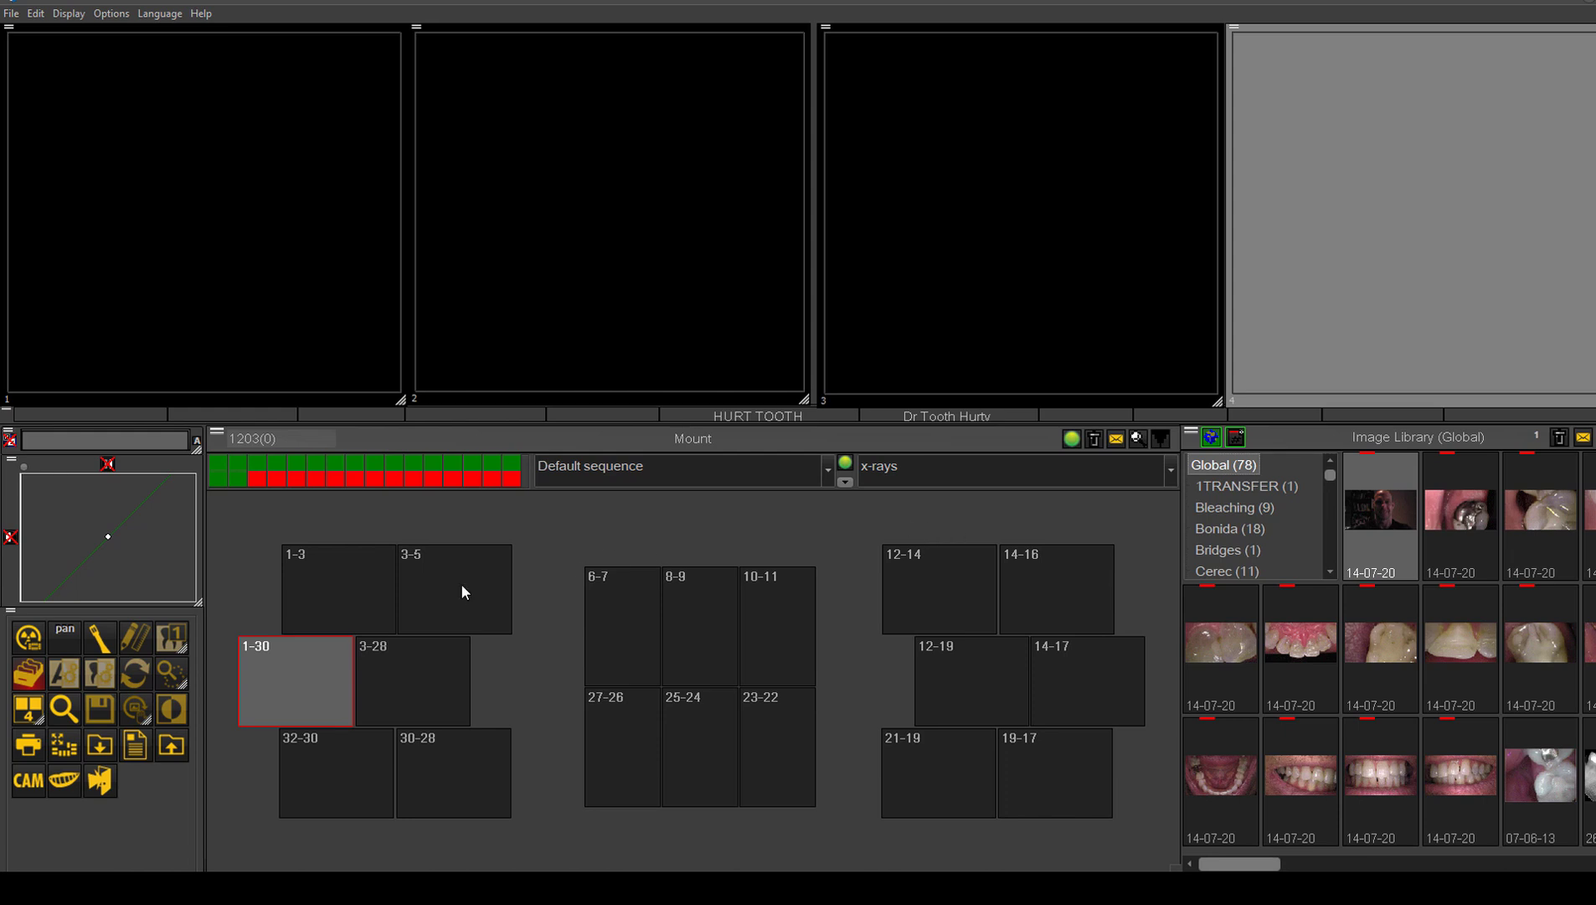
Step: Start X-ray acquisition at mount position 1-30 and grab images into positions 1-30 and 3-28
{"action": "mouse_move", "coordinate": [242, 682]}
{"action": "left_click", "coordinate": [30, 642]}
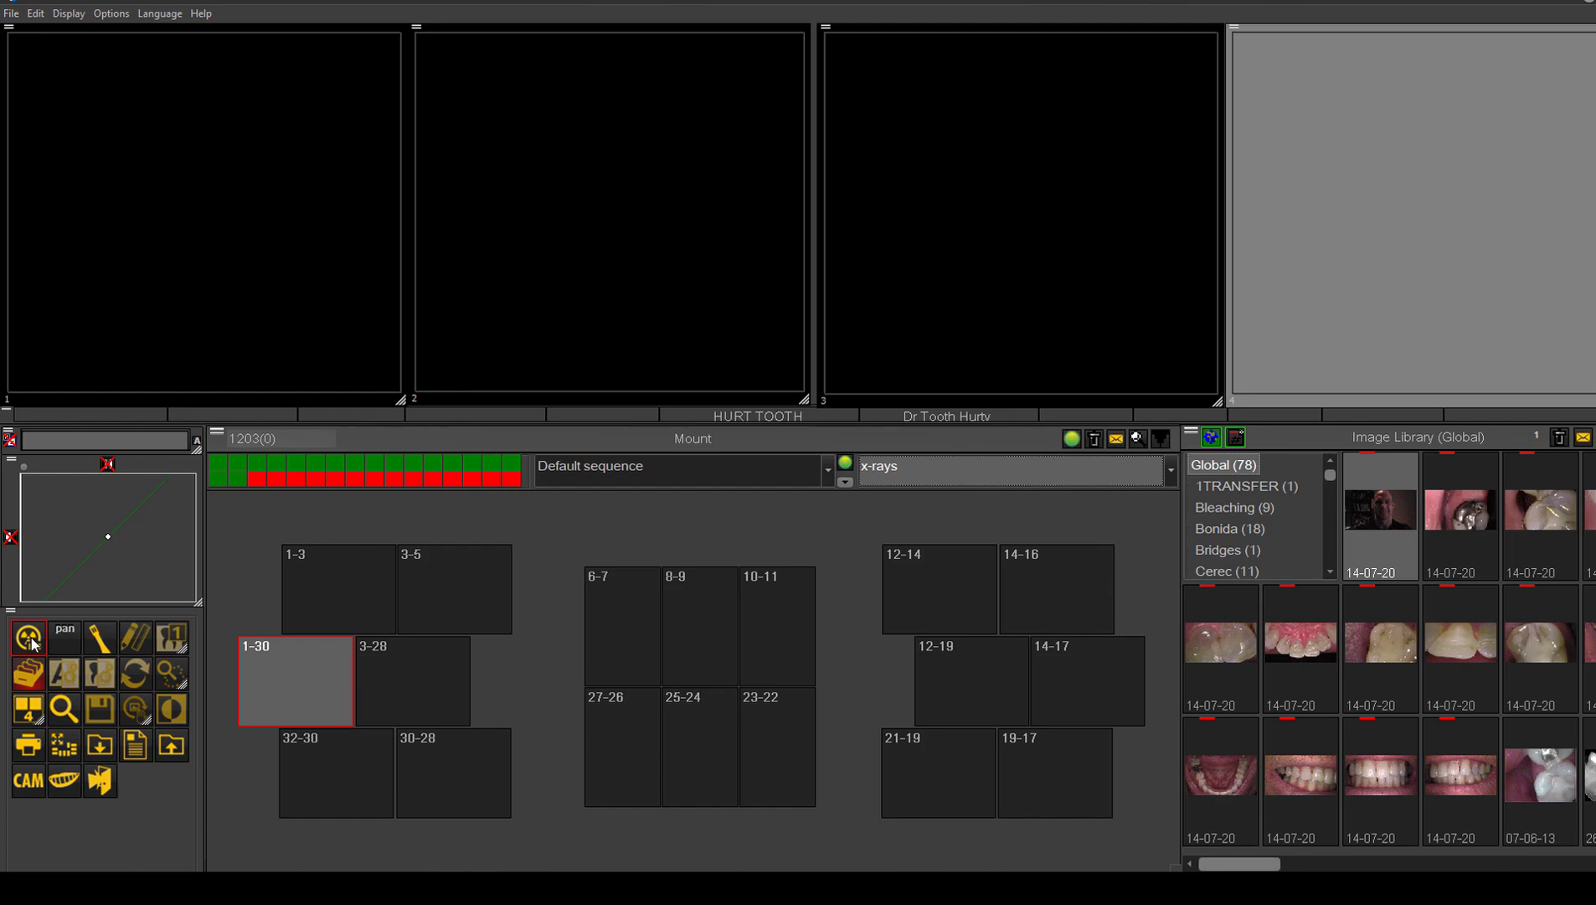
{"action": "left_click", "coordinate": [30, 639]}
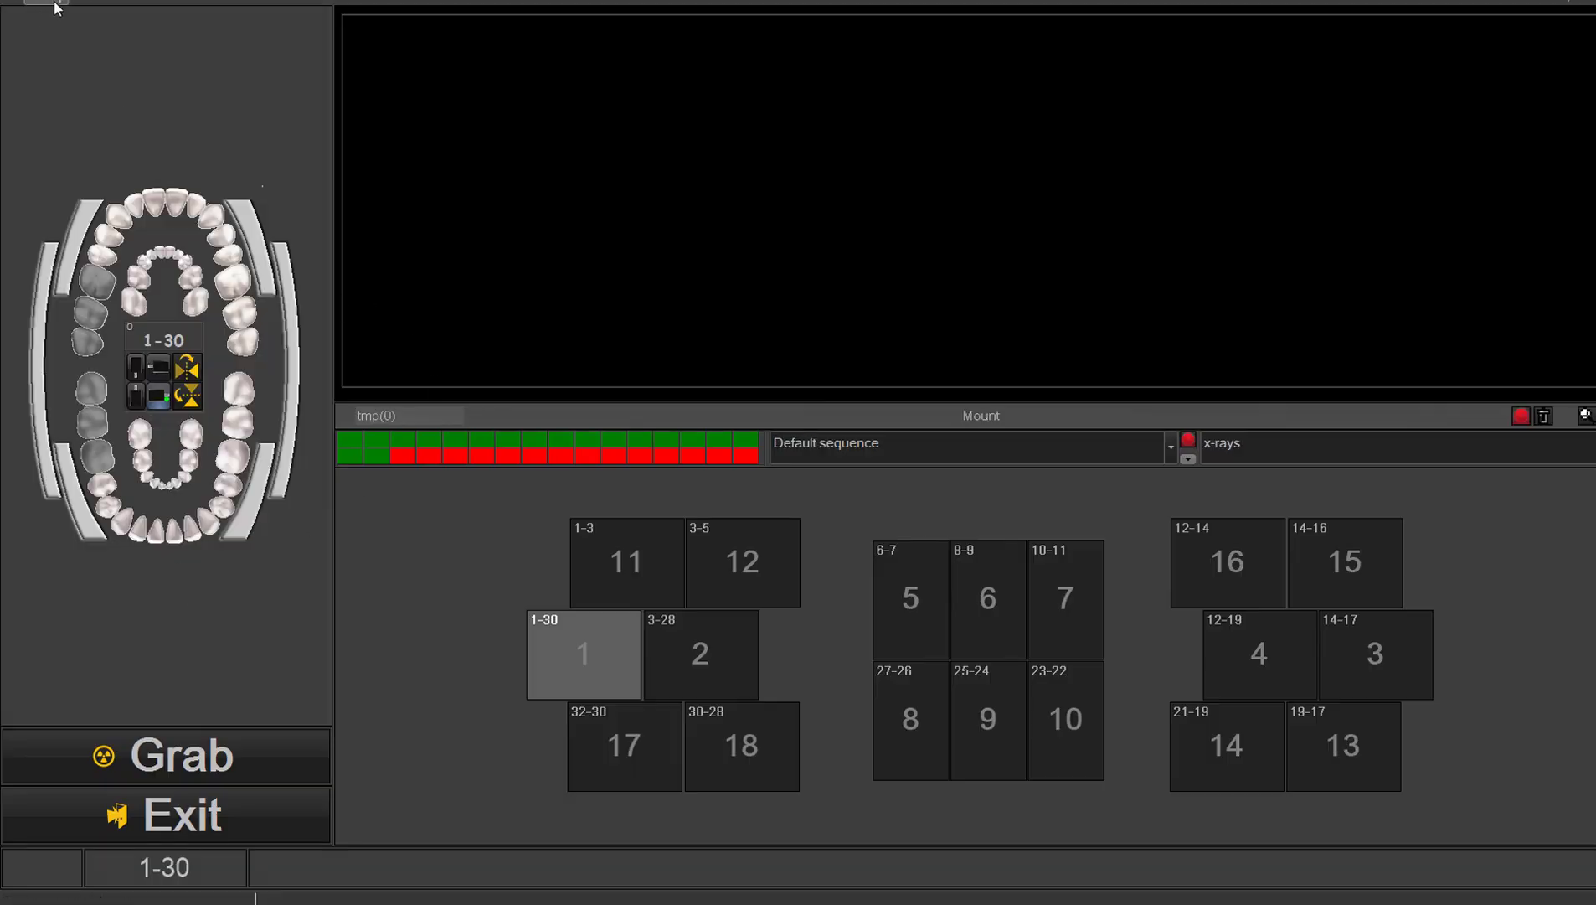
{"action": "left_click", "coordinate": [176, 760]}
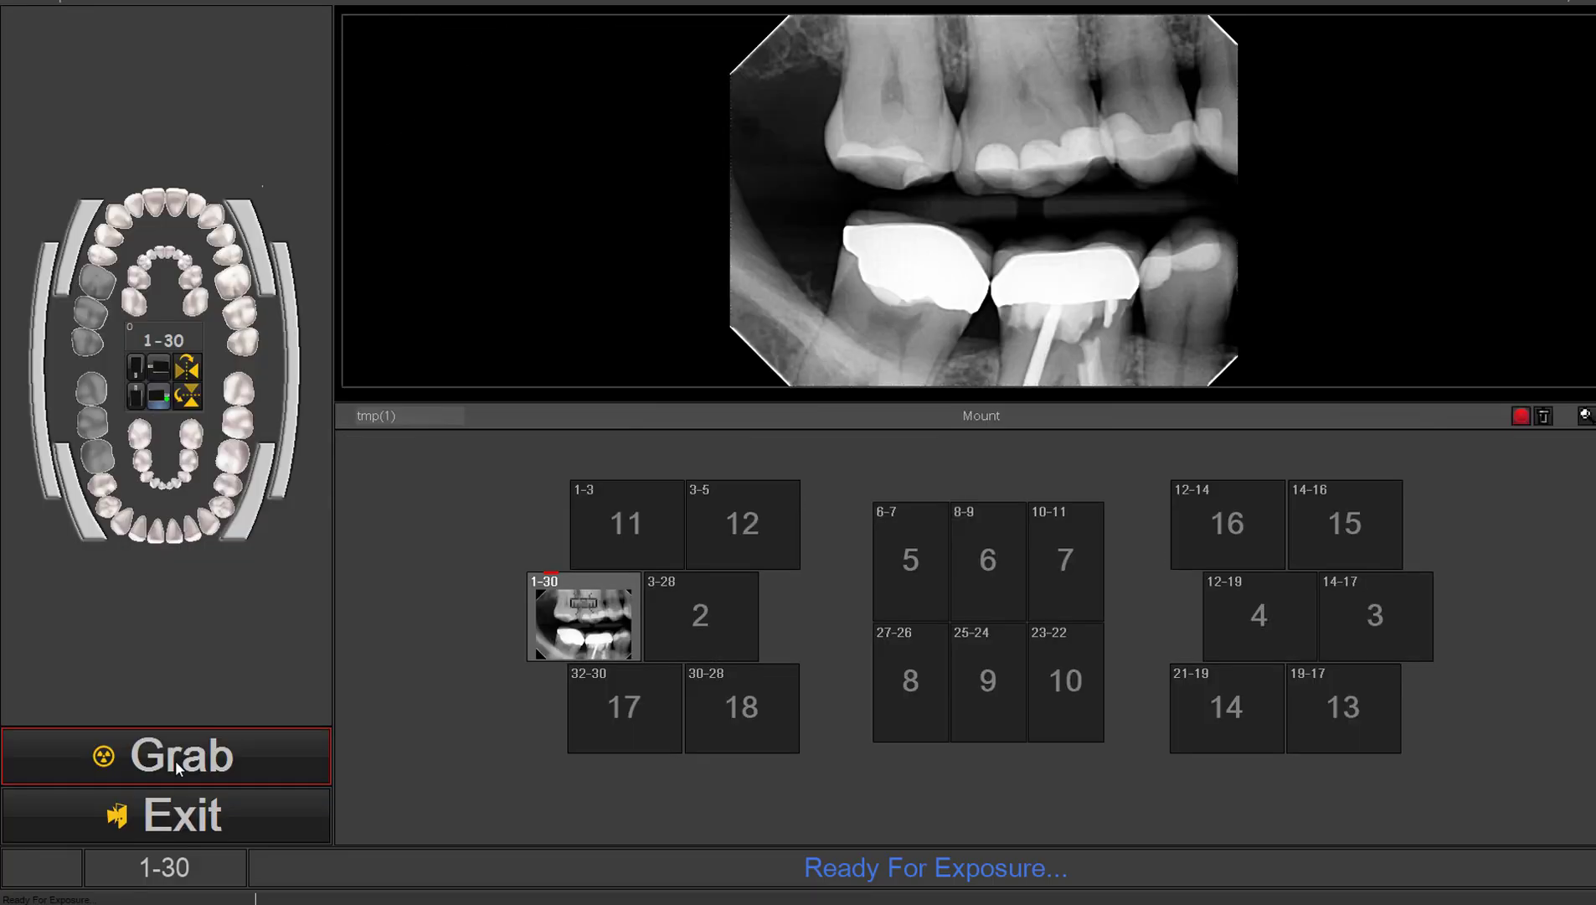
{"action": "left_click", "coordinate": [175, 760]}
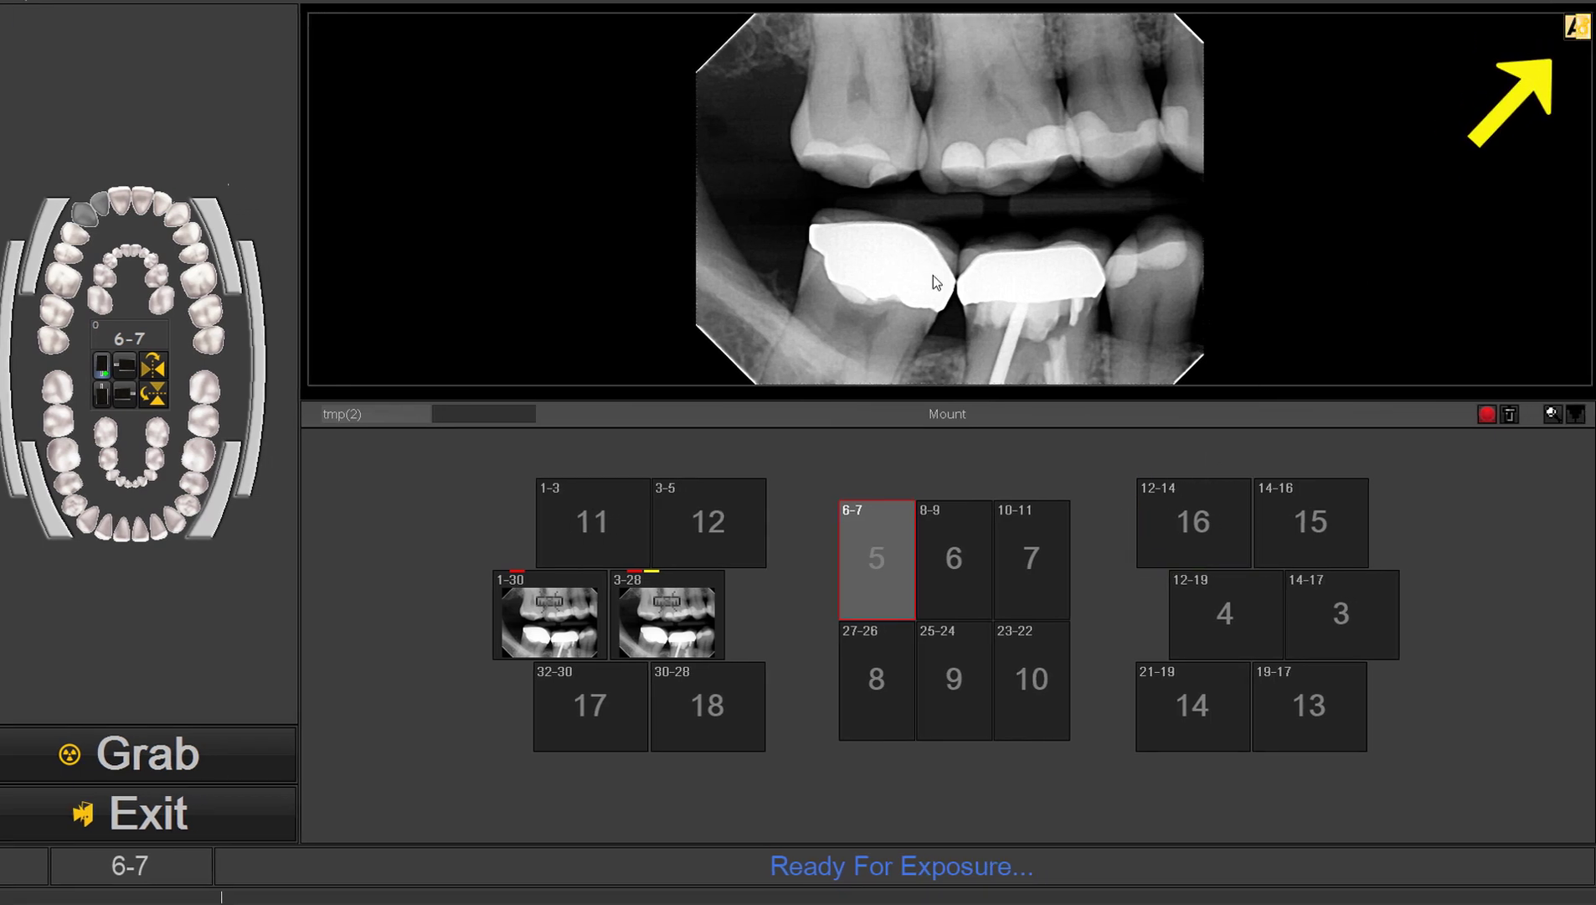
Step: Browse the optimization filters for the displayed bitewing, set filters per page to 6, and apply the Image info filter to this image
{"action": "left_click", "coordinate": [1576, 29]}
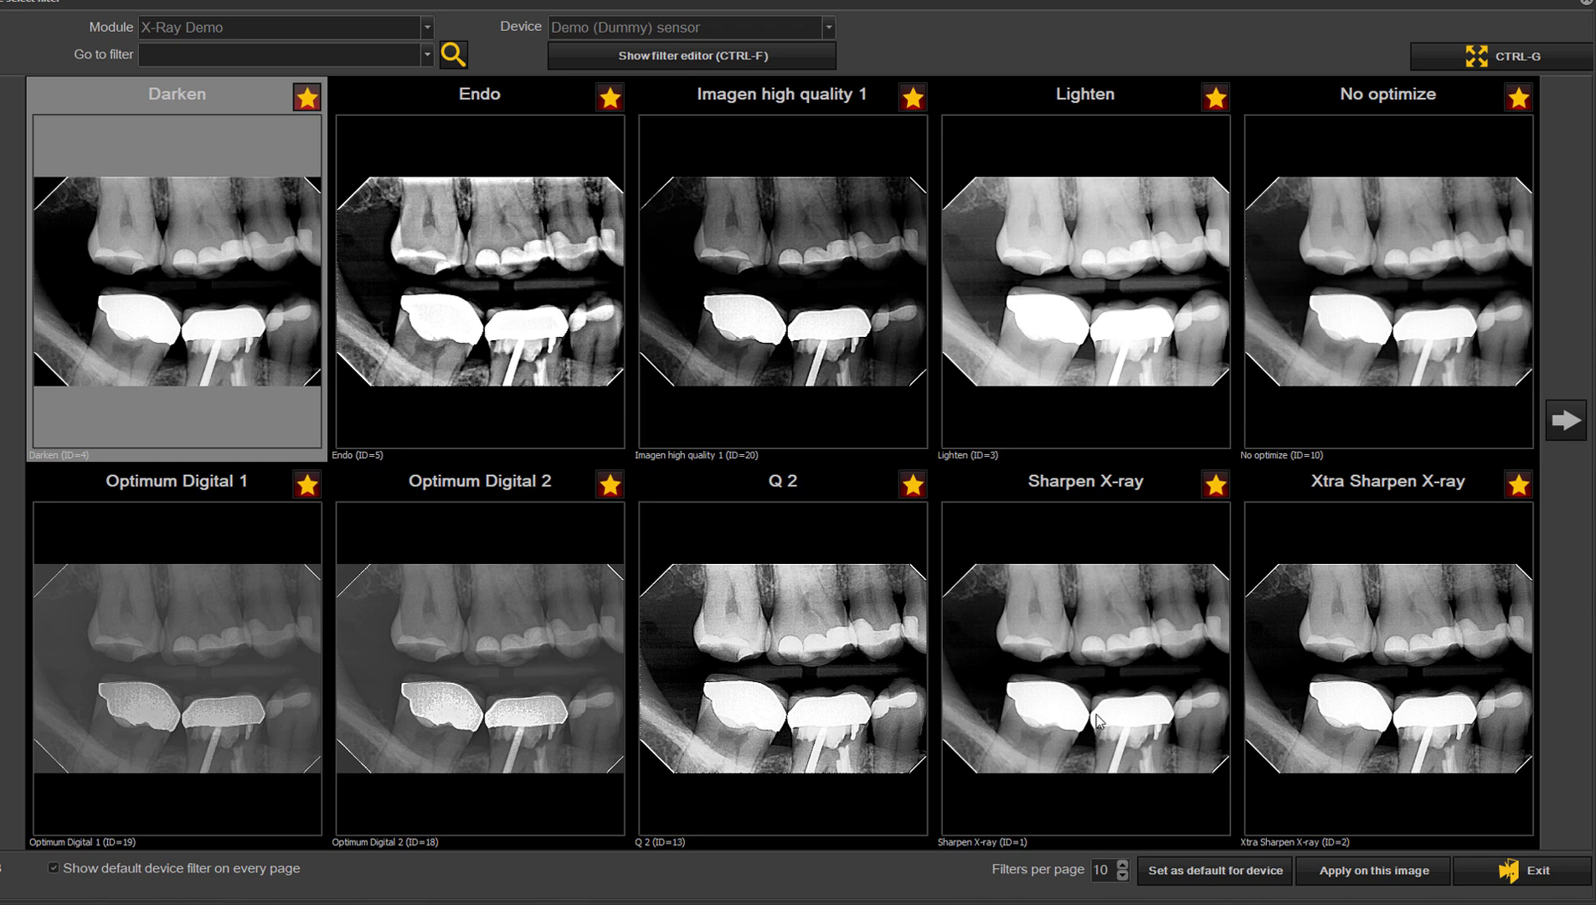
{"action": "left_click", "coordinate": [1582, 423]}
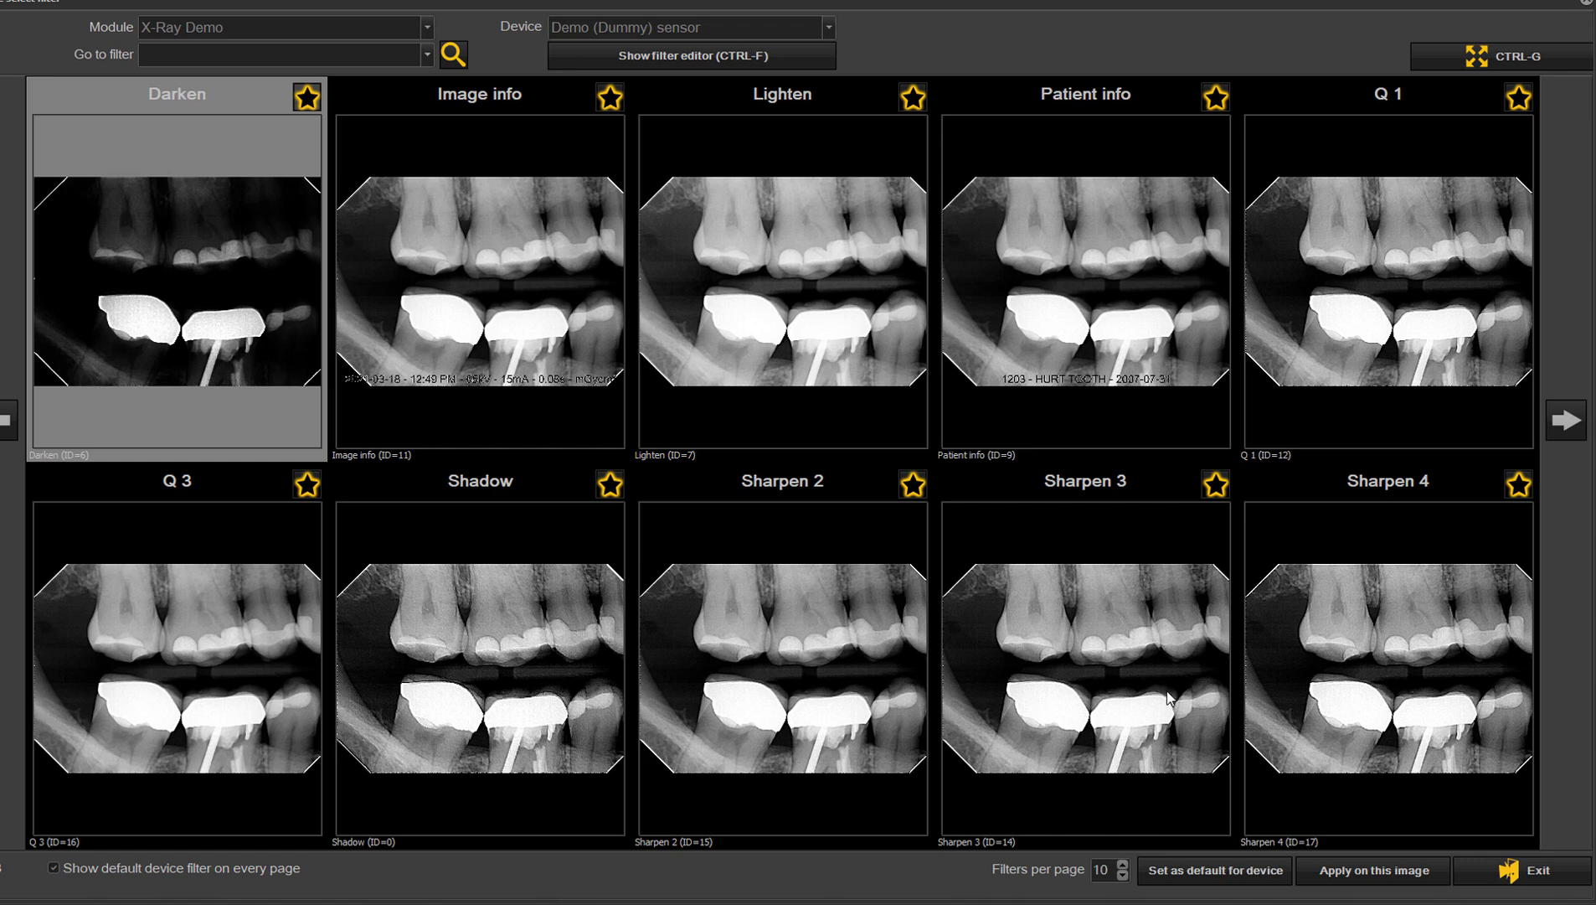
{"action": "left_click", "coordinate": [1566, 421]}
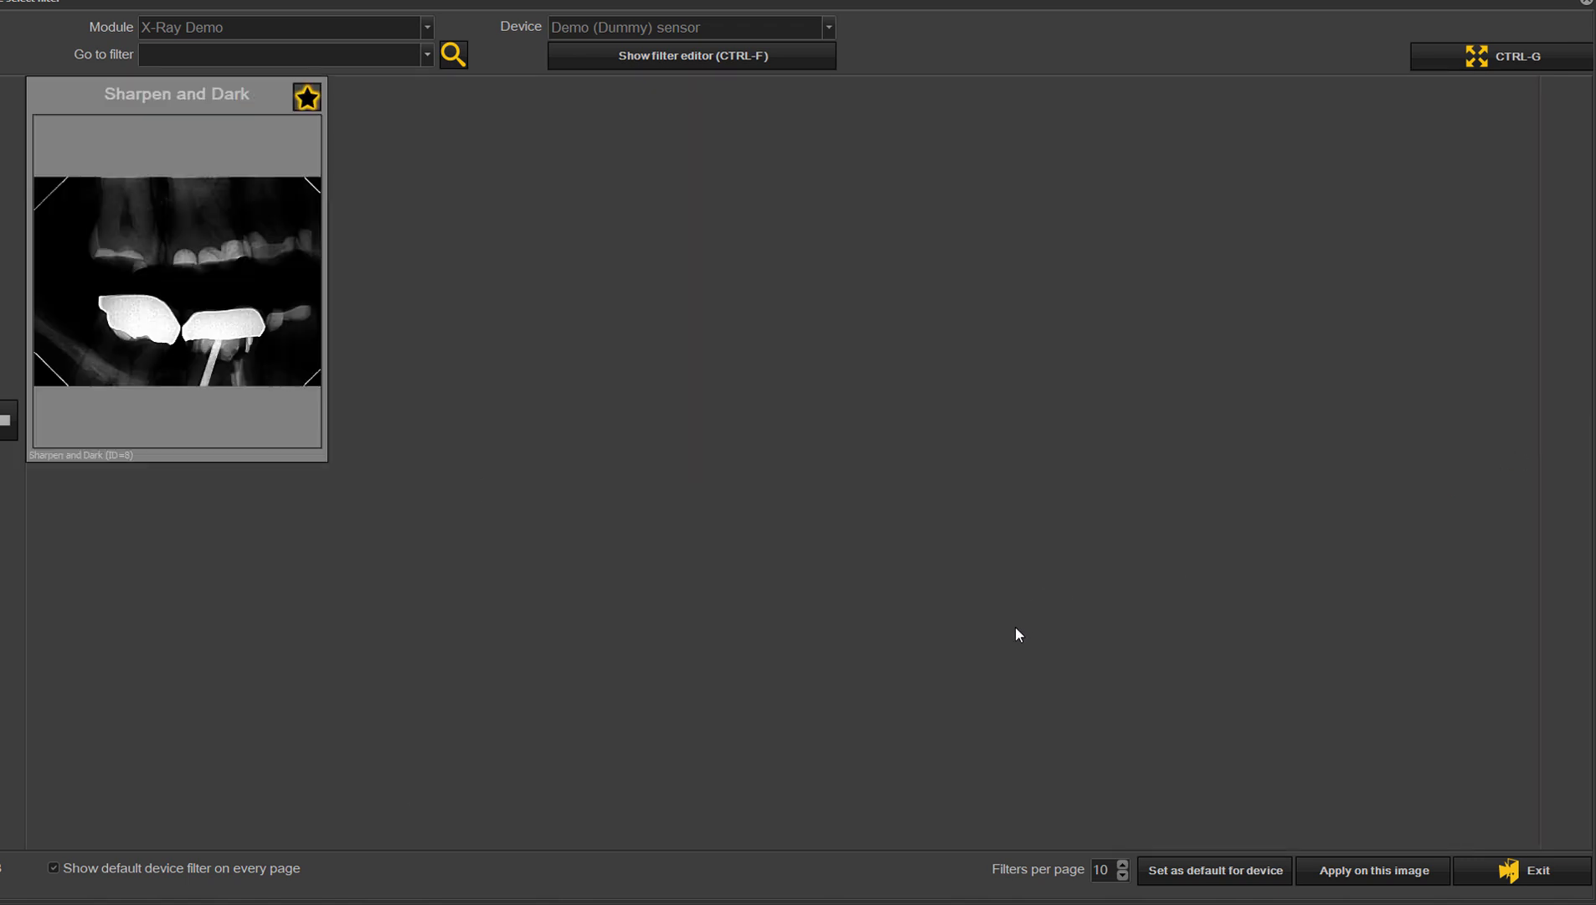
{"action": "left_click", "coordinate": [4, 423]}
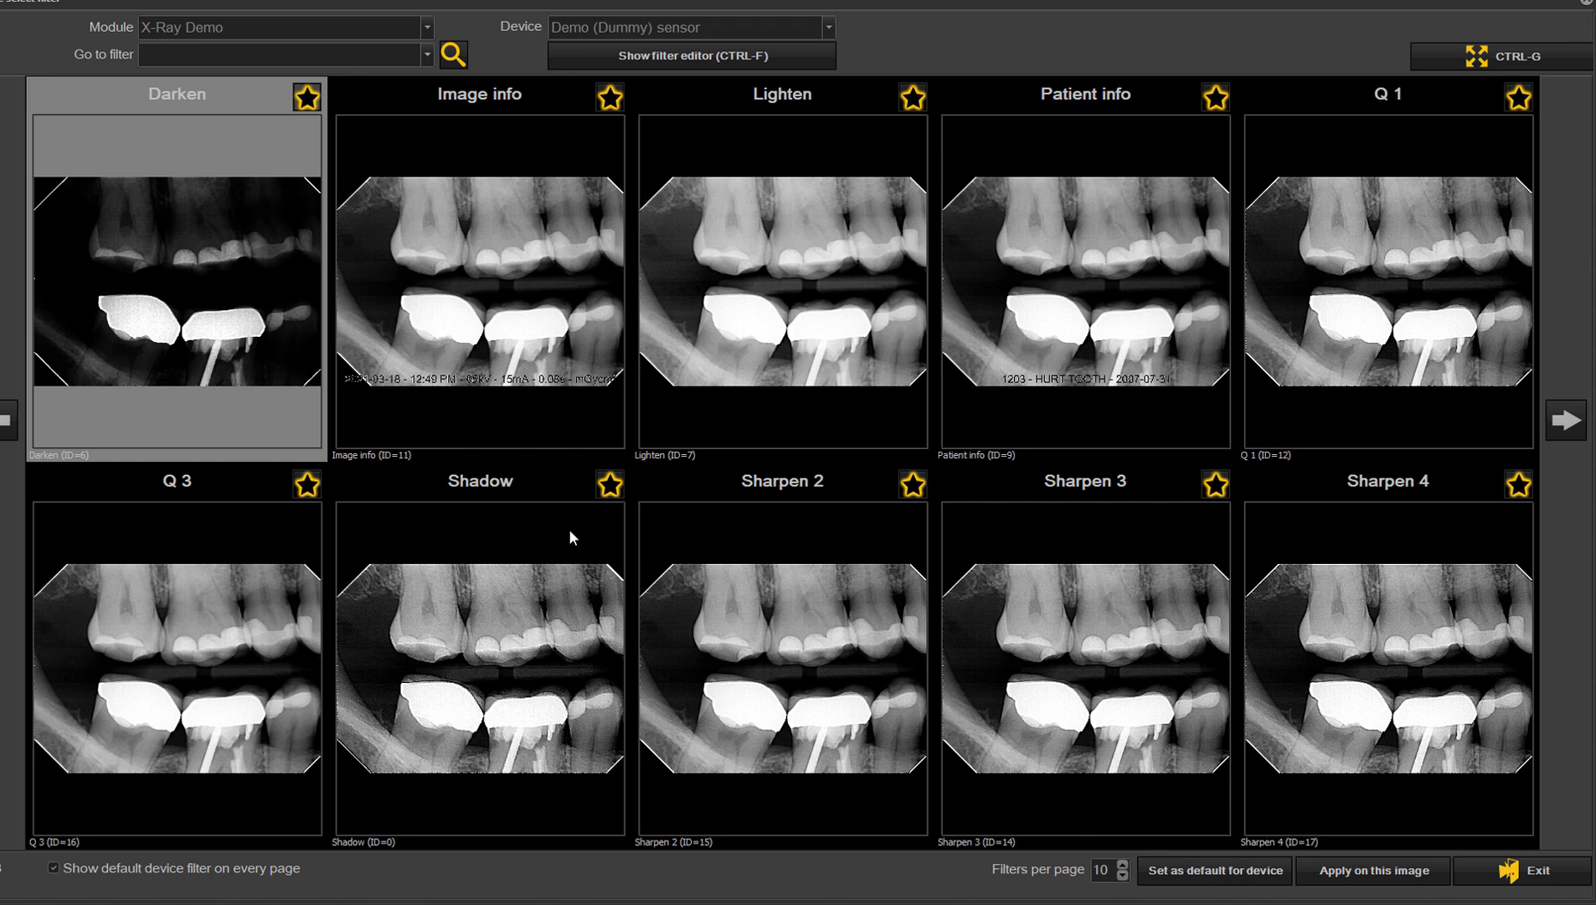
{"action": "left_click", "coordinate": [517, 299]}
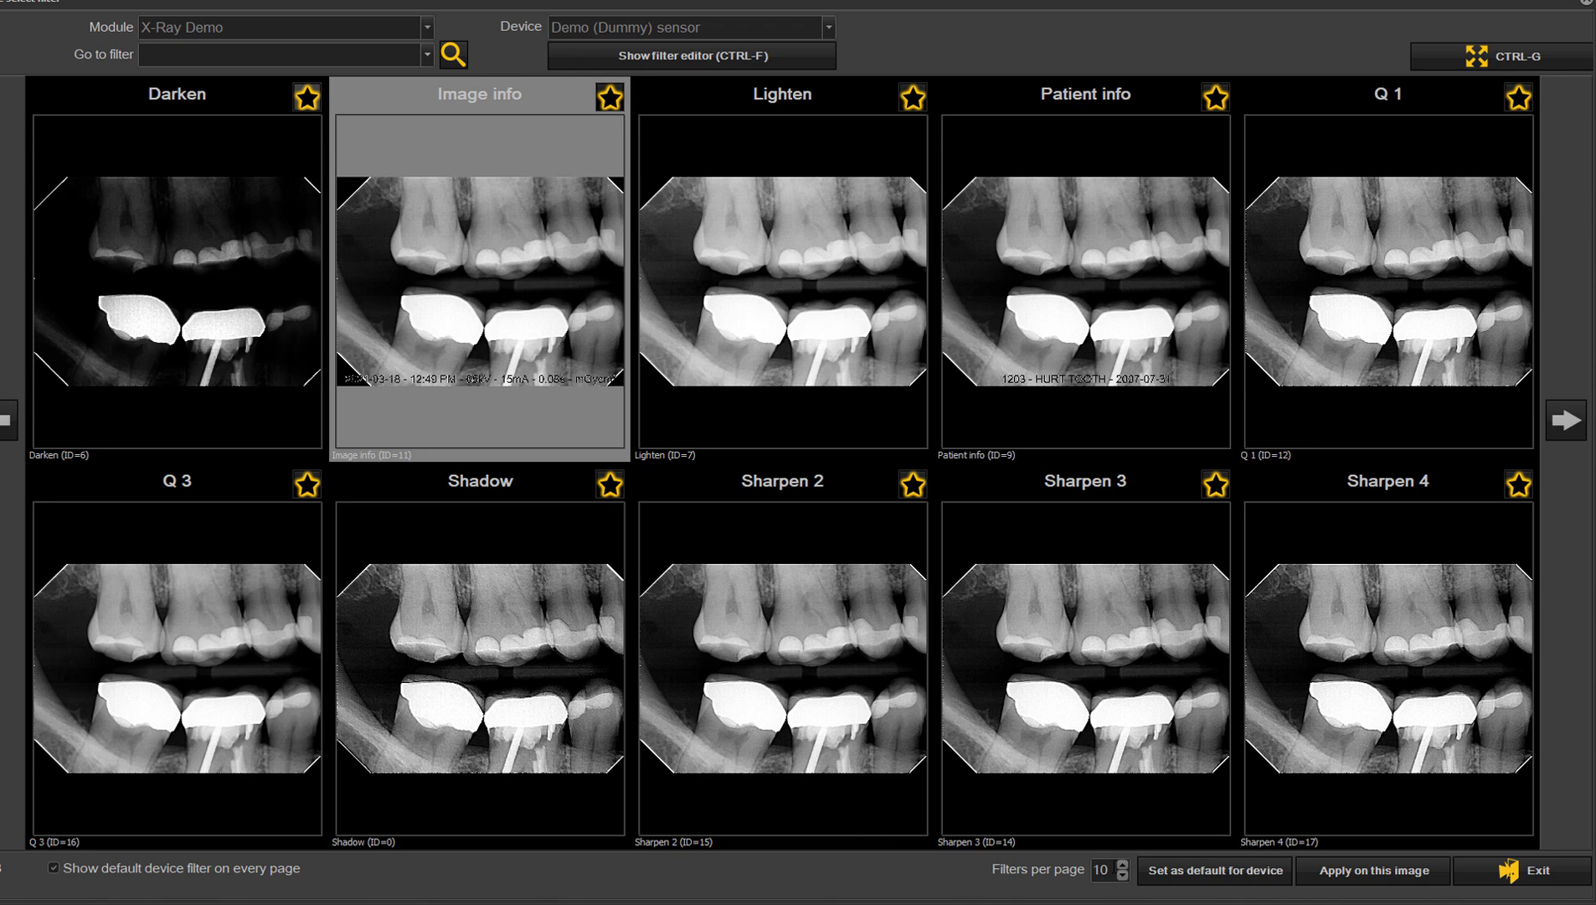
{"action": "left_click", "coordinate": [1122, 875]}
{"action": "left_click", "coordinate": [1122, 875]}
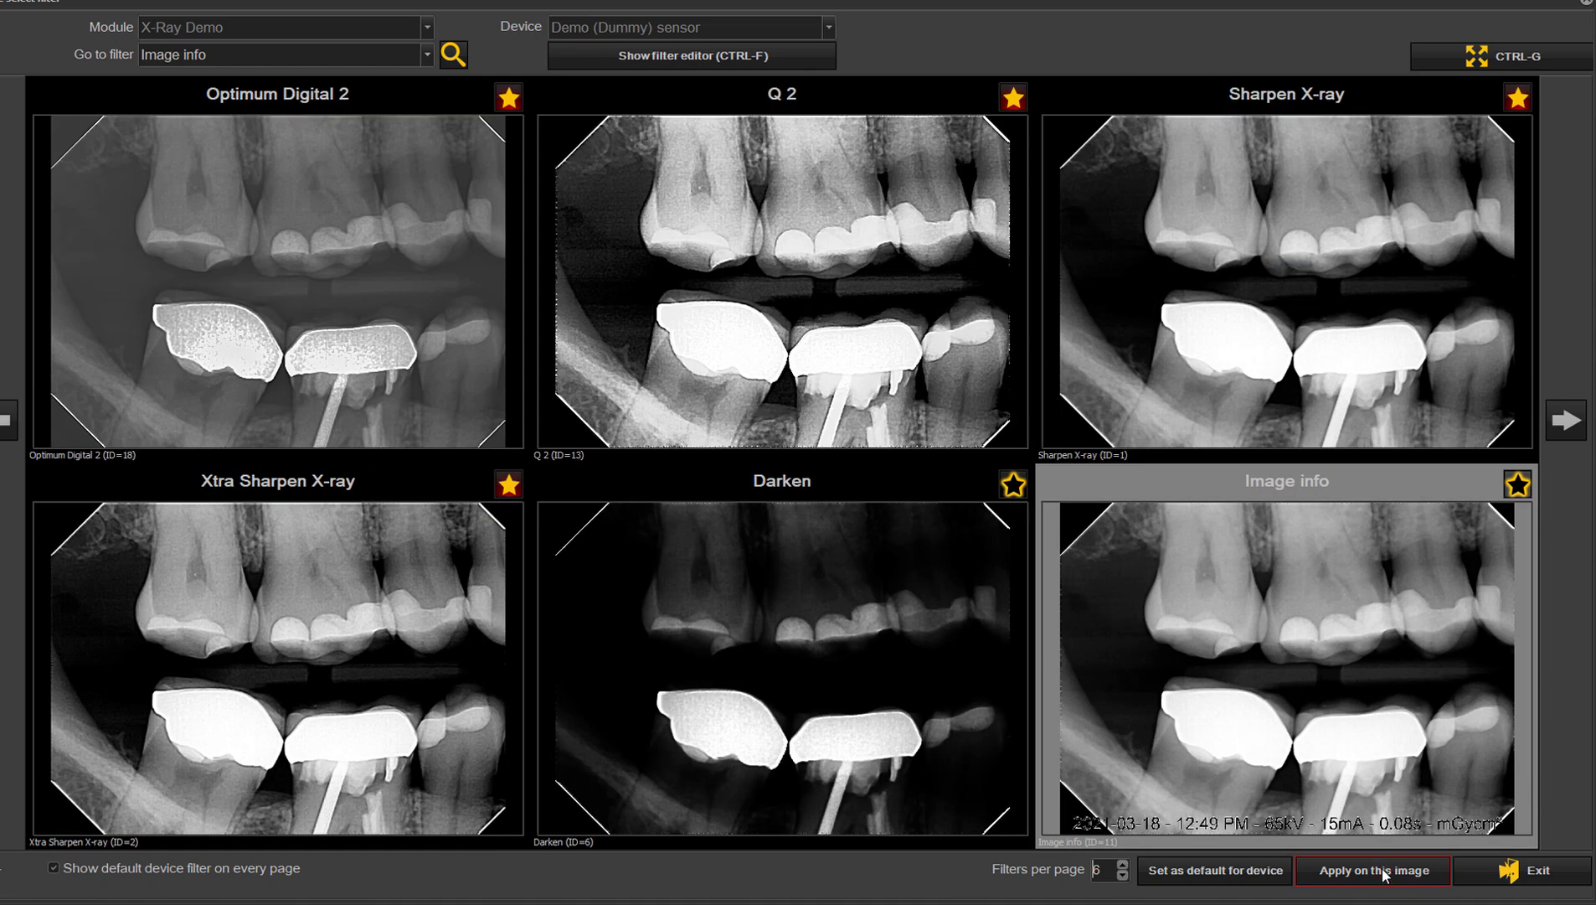
{"action": "left_click", "coordinate": [1382, 869]}
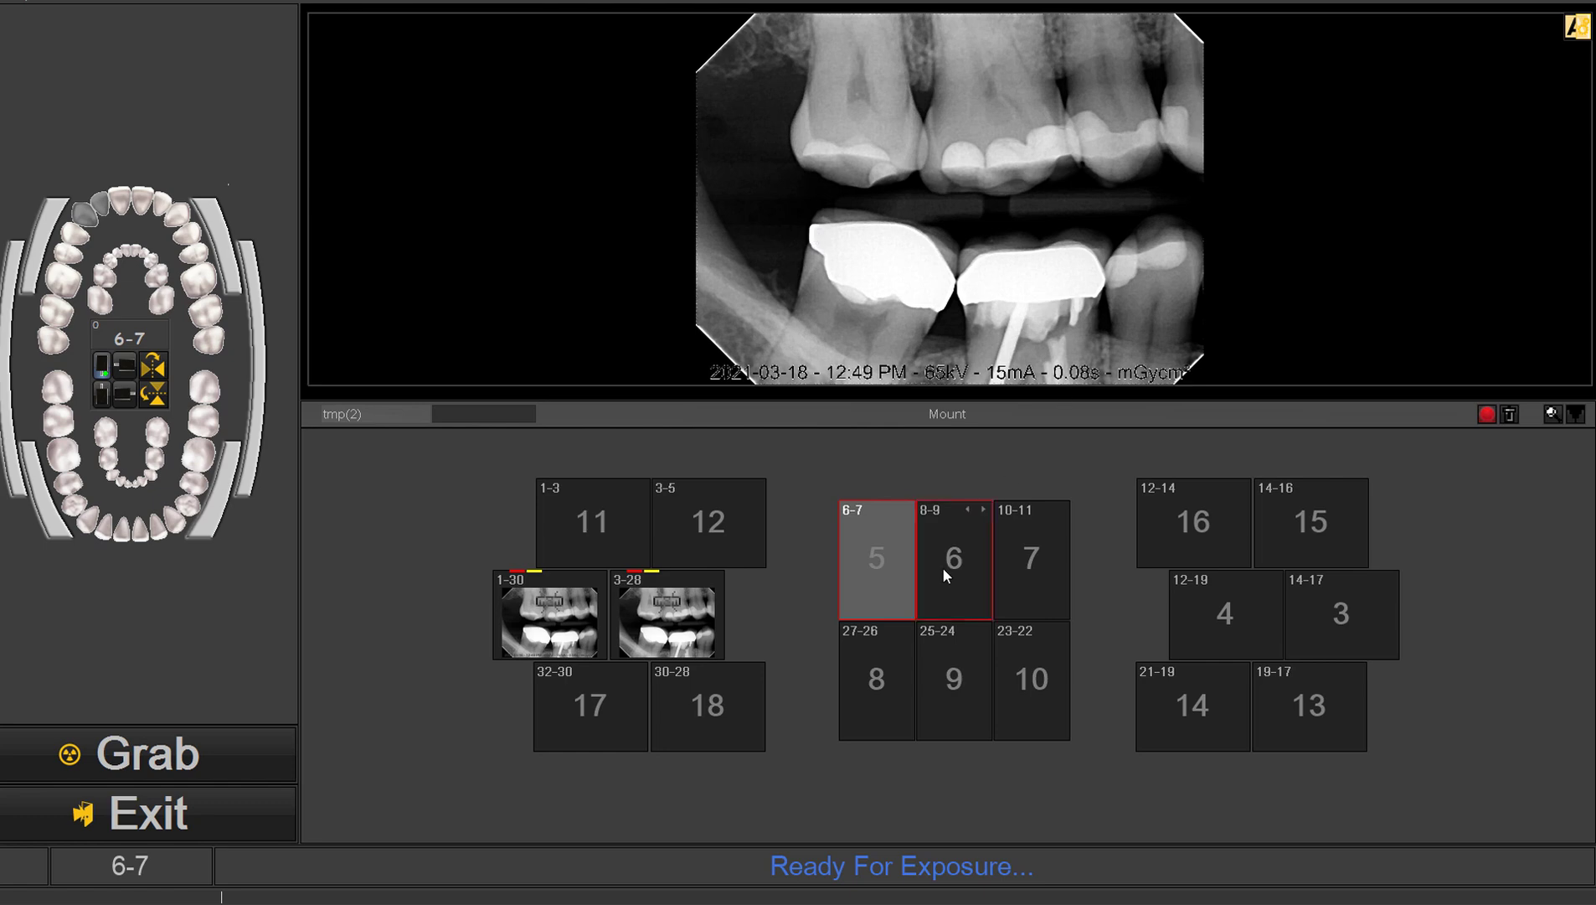
Step: Select the filled mount position 3-28 and grab an additional X-ray into it
{"action": "left_click", "coordinate": [677, 635]}
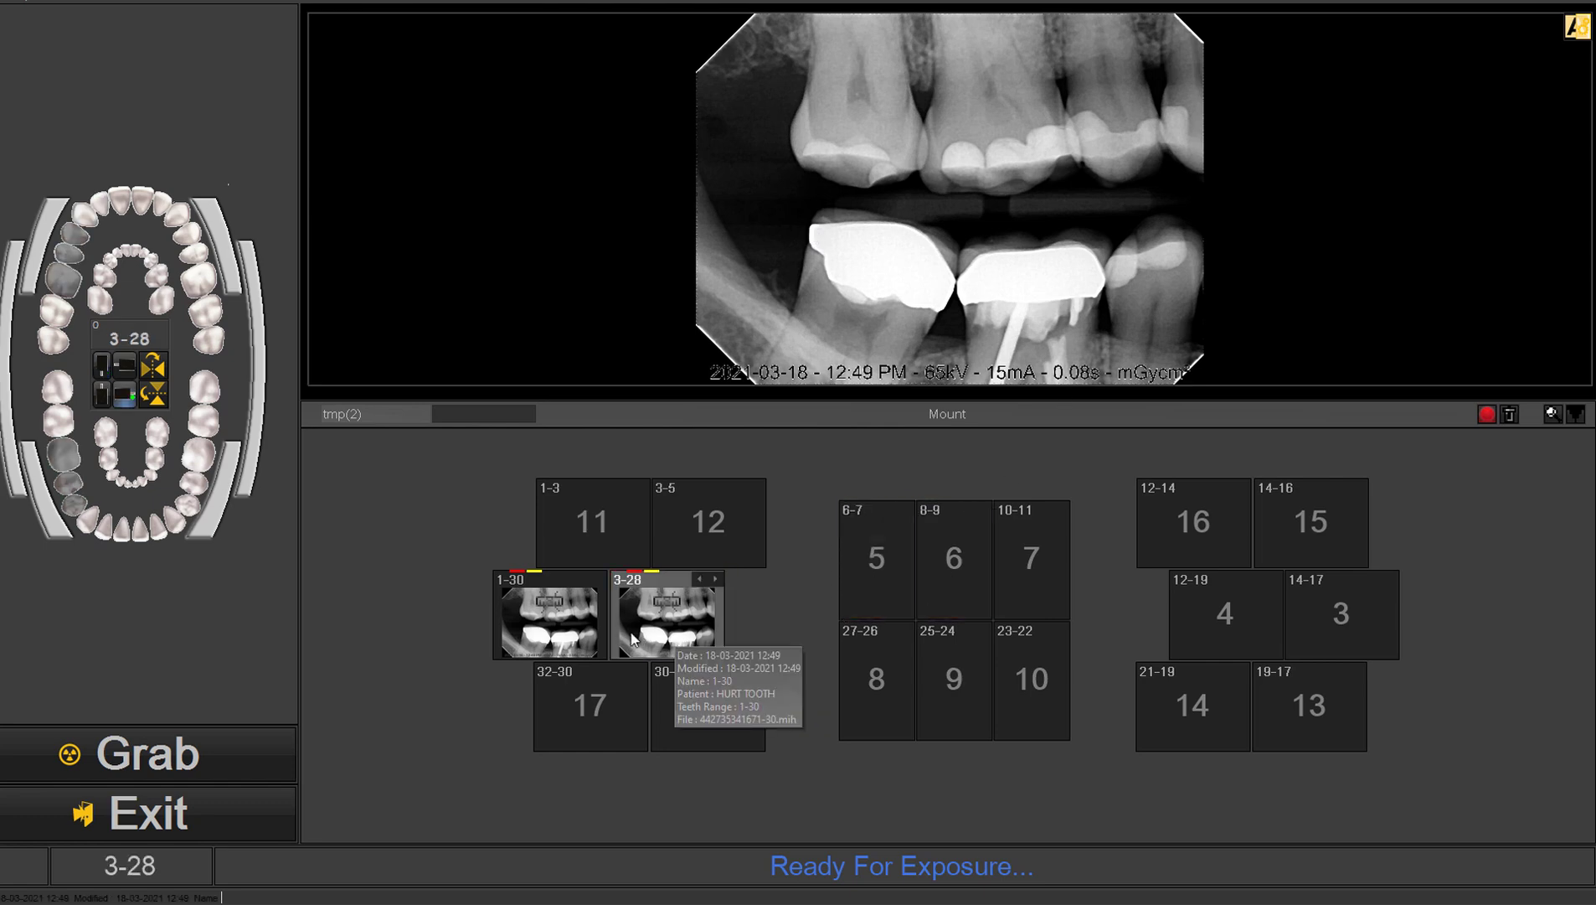
{"action": "left_click", "coordinate": [573, 631]}
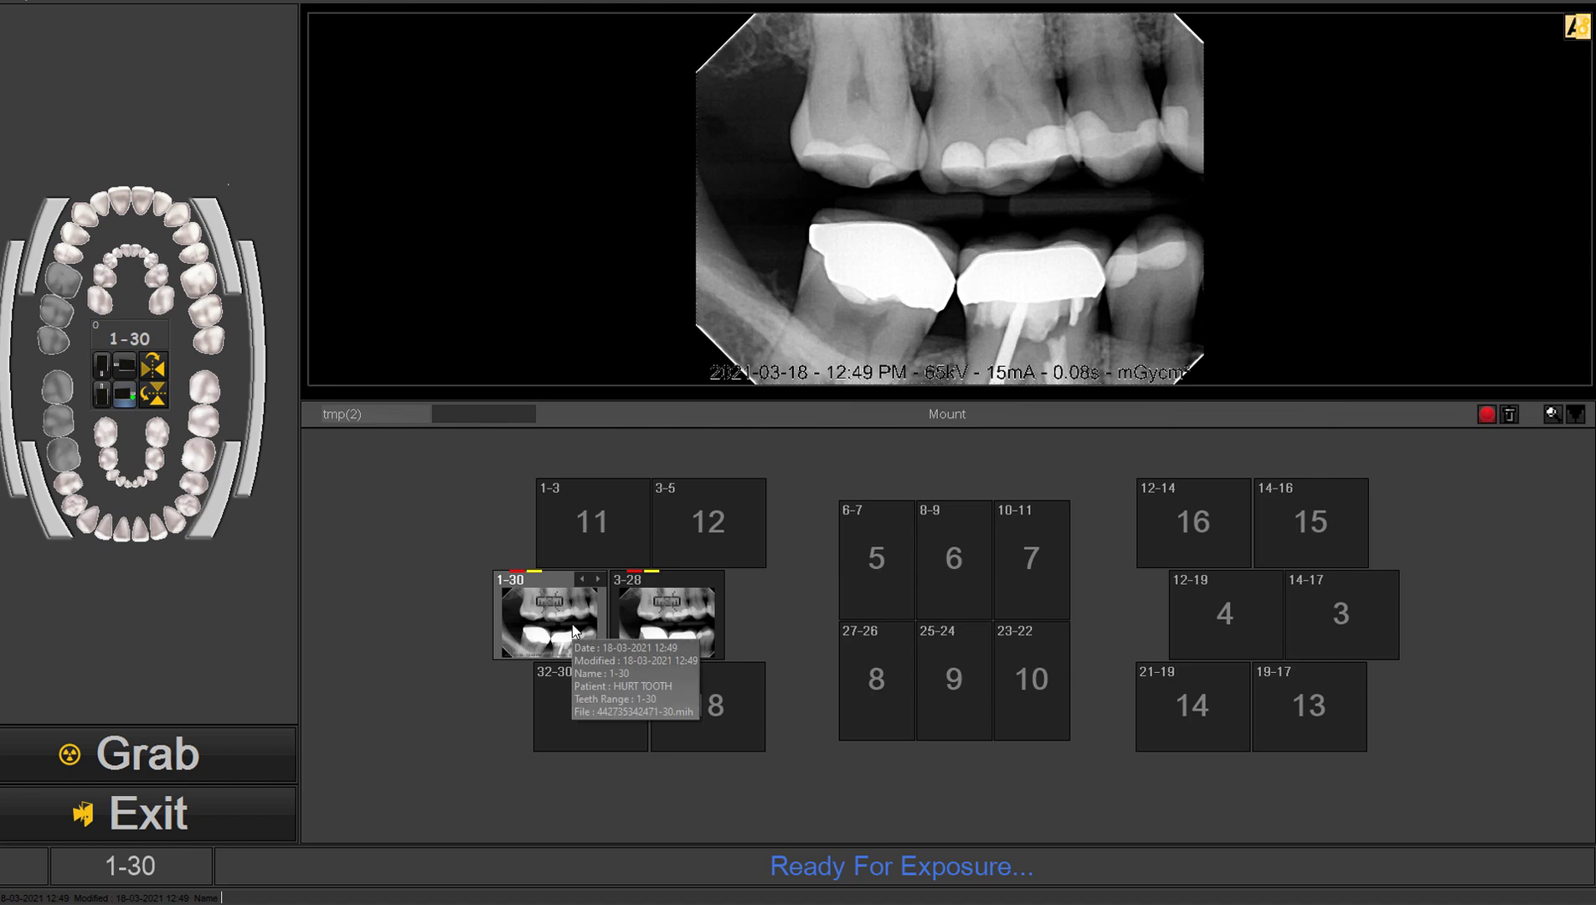
{"action": "left_click", "coordinate": [662, 634]}
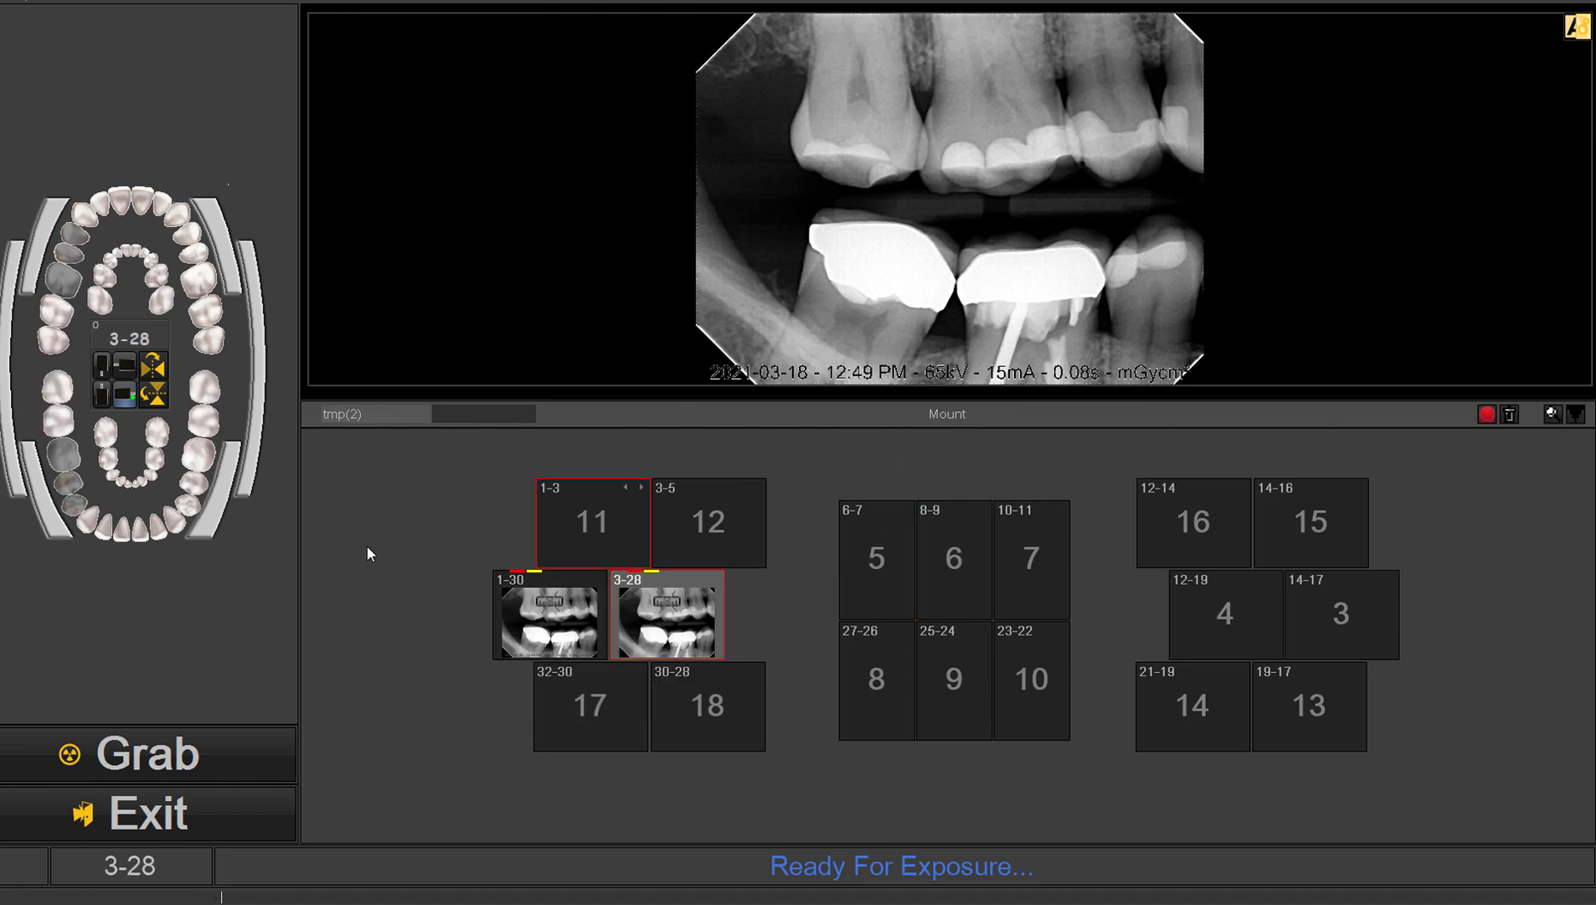
{"action": "left_click", "coordinate": [90, 758]}
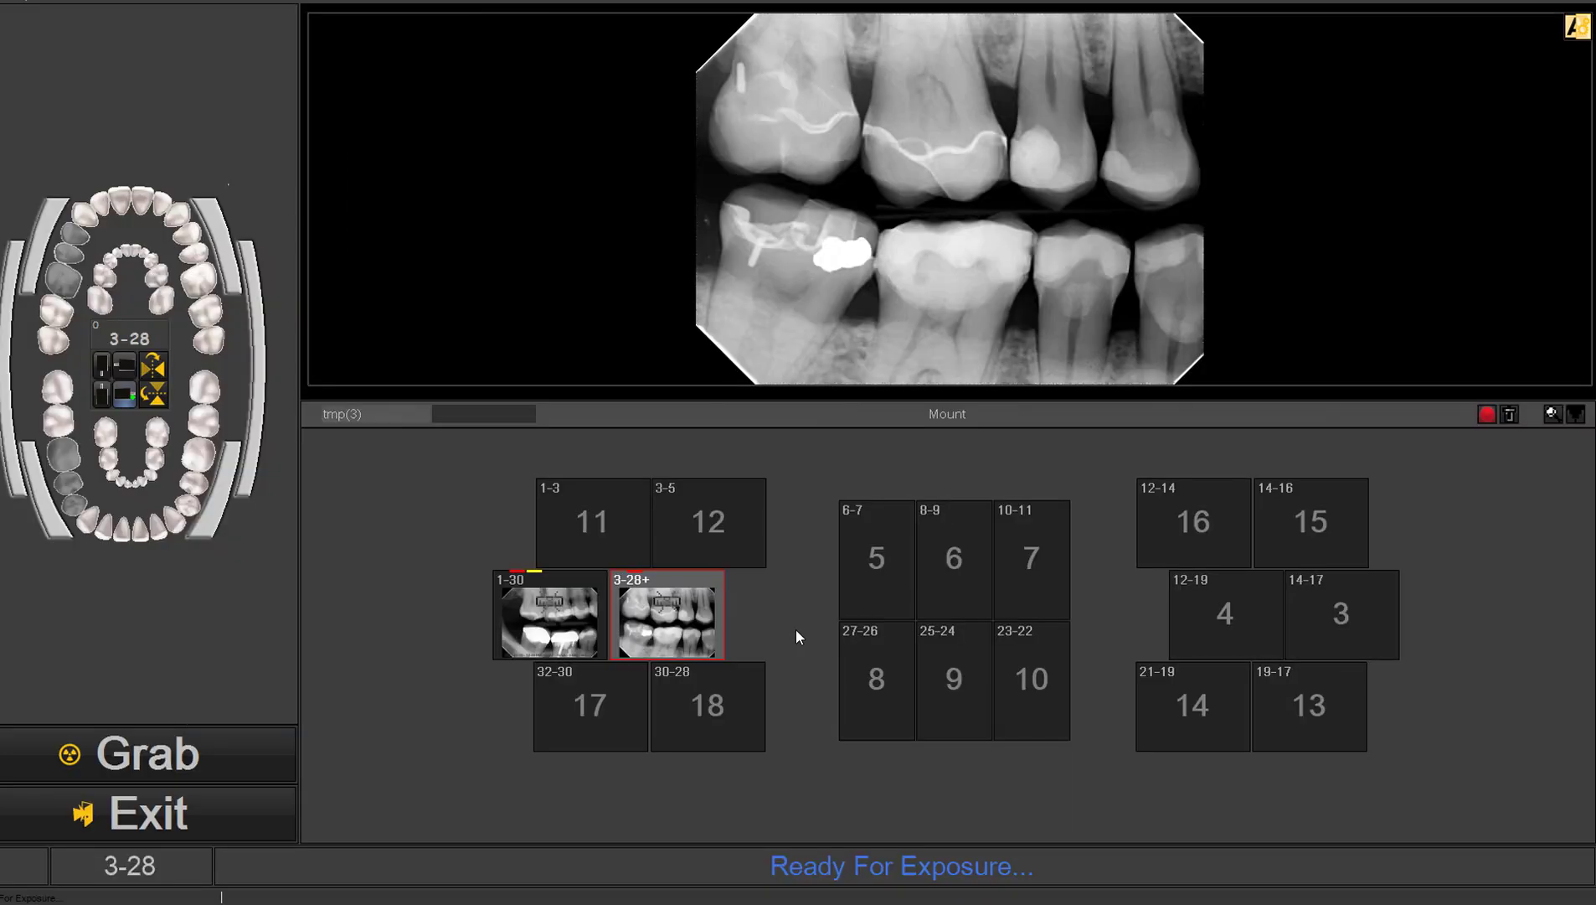
Step: Switch the mount's red indicator to green and apply the Xtra Sharpen X-ray filter to the new 3-28 image
{"action": "left_click", "coordinate": [1492, 414]}
{"action": "left_click", "coordinate": [1576, 27]}
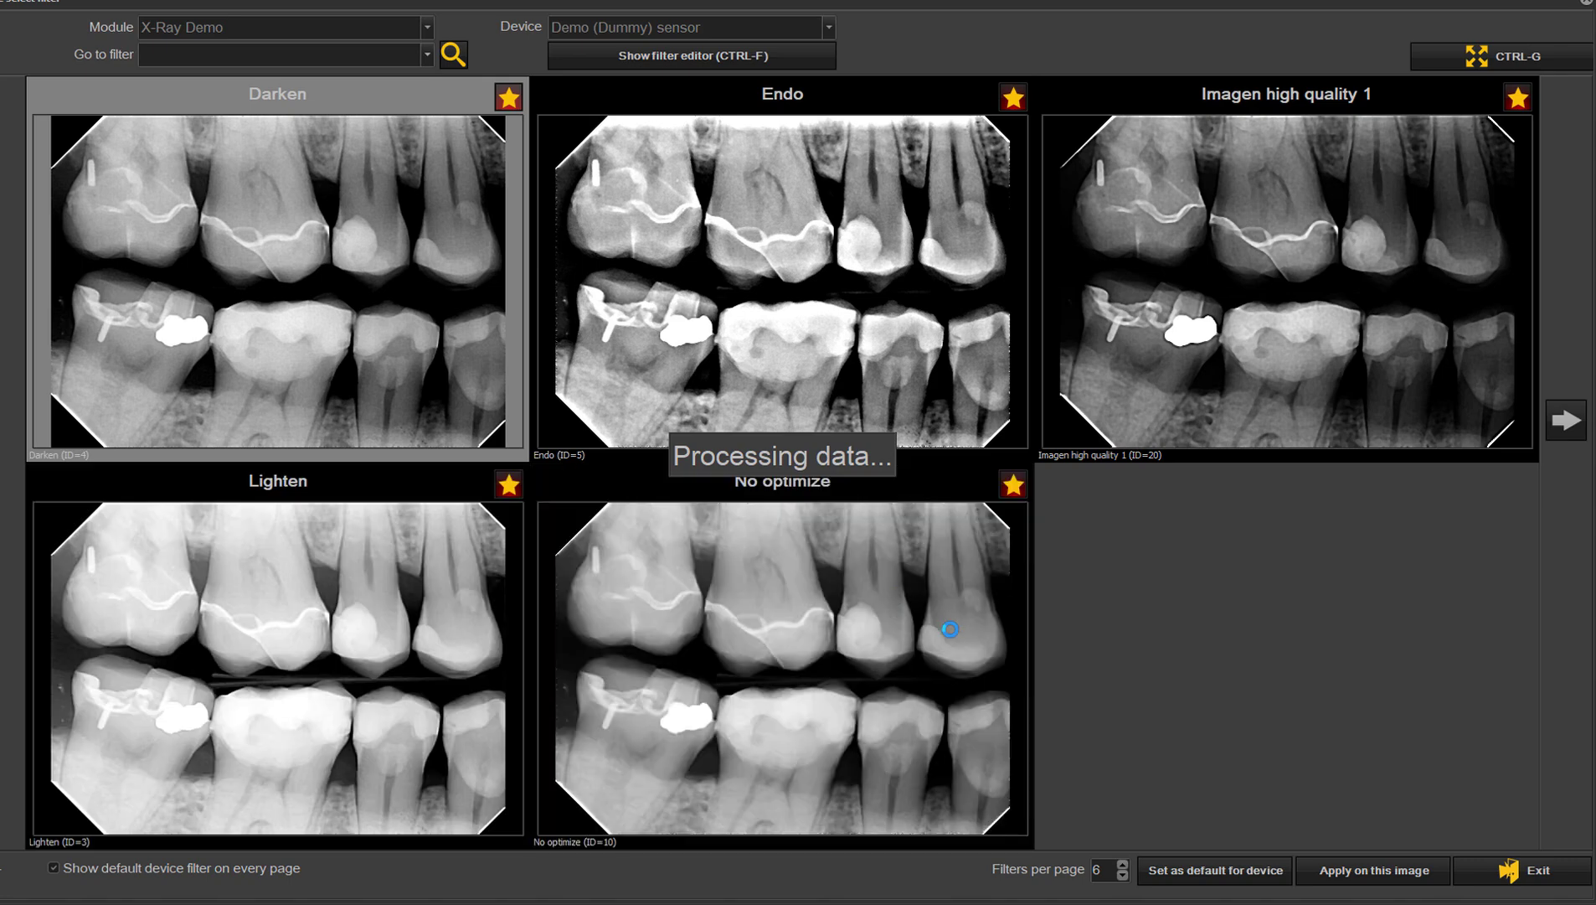
{"action": "left_click", "coordinate": [1572, 422]}
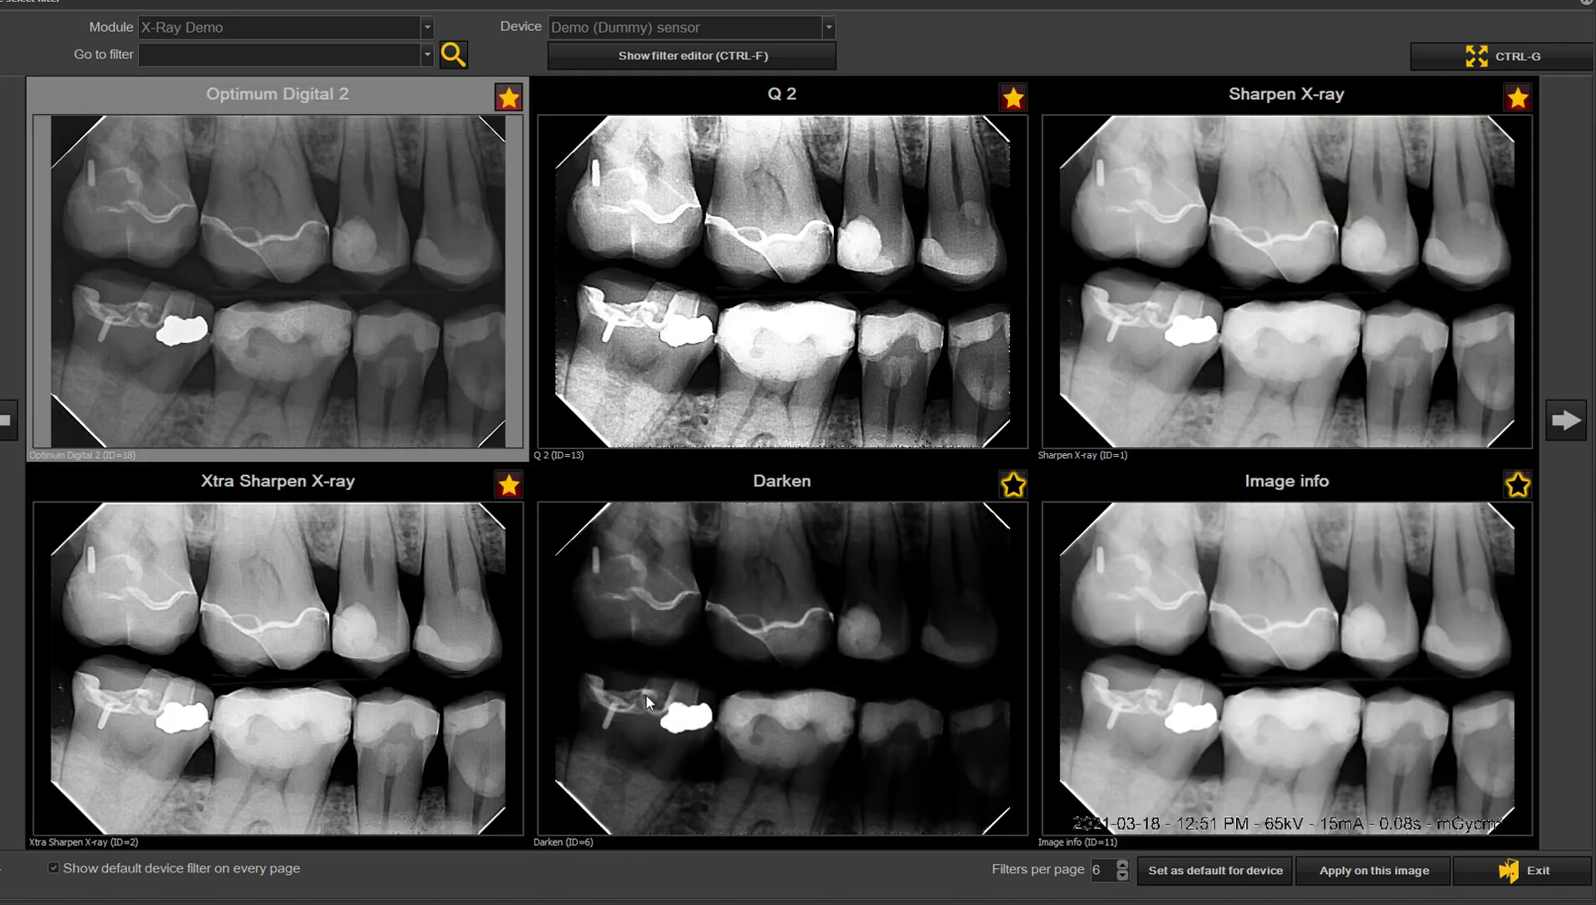
{"action": "left_click", "coordinate": [331, 686]}
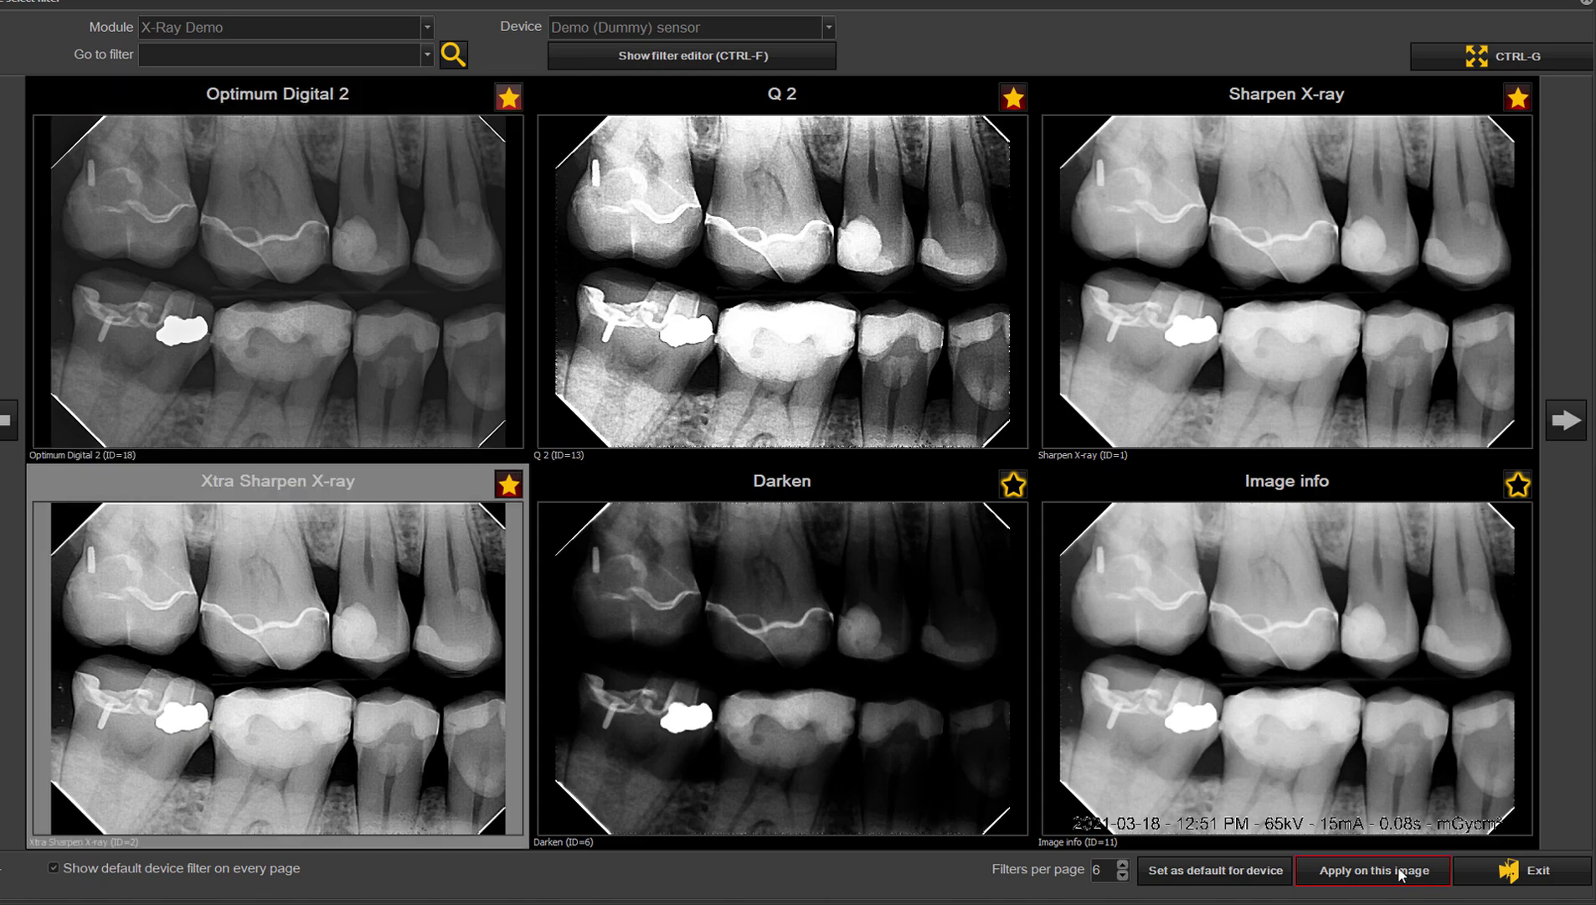
{"action": "left_click", "coordinate": [1340, 869]}
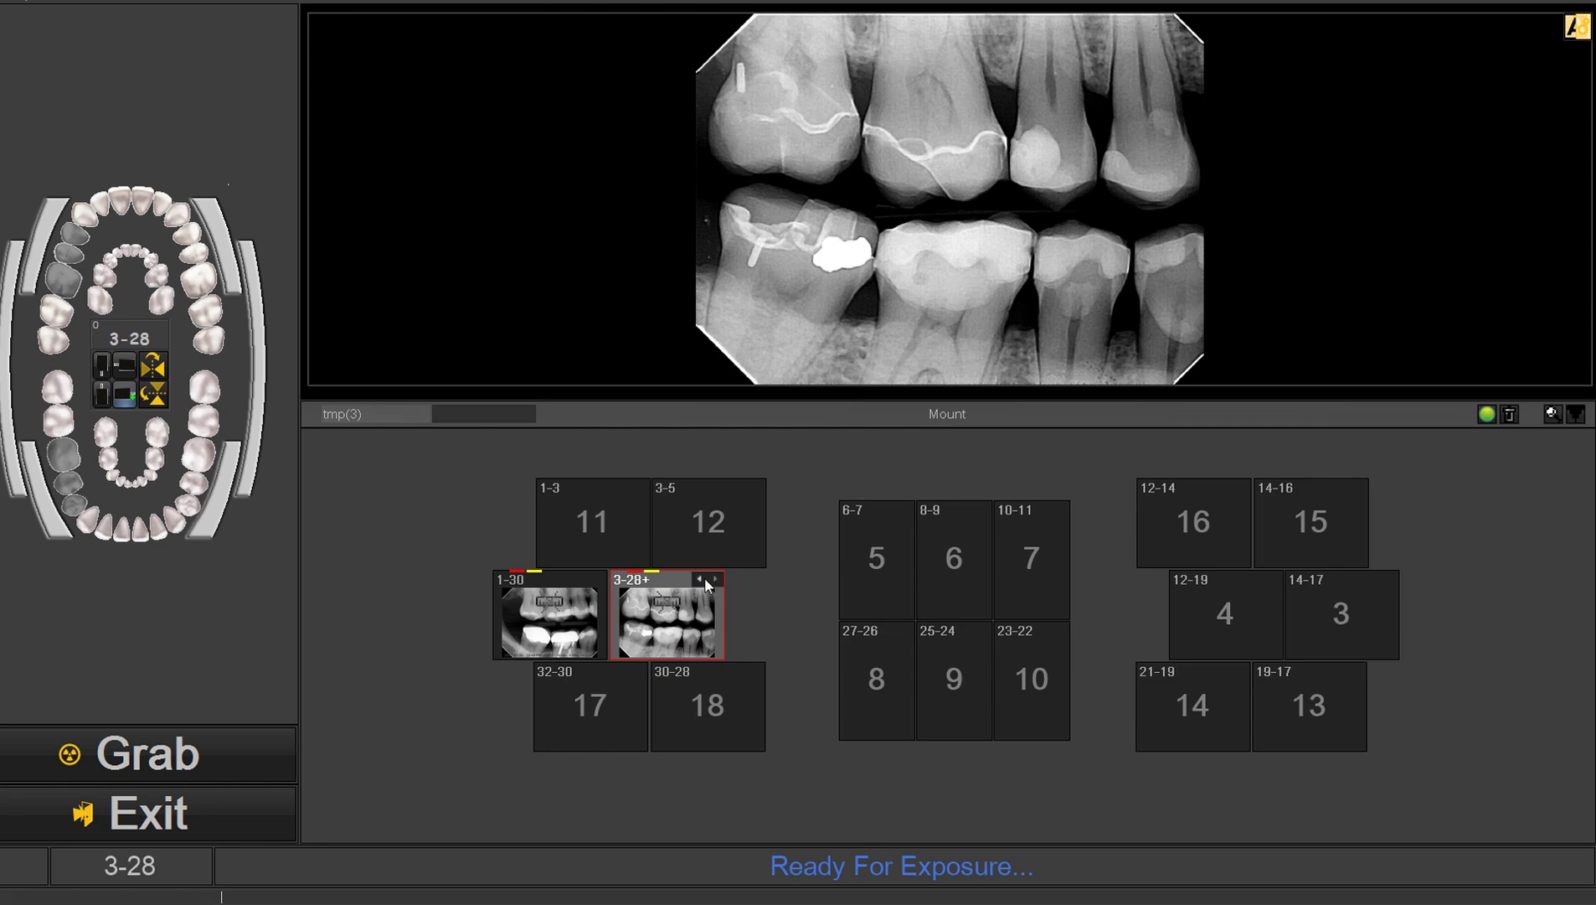
Step: Flip through the images stacked at position 3-28 and compare them with the 1-30 image
{"action": "left_click", "coordinate": [697, 578]}
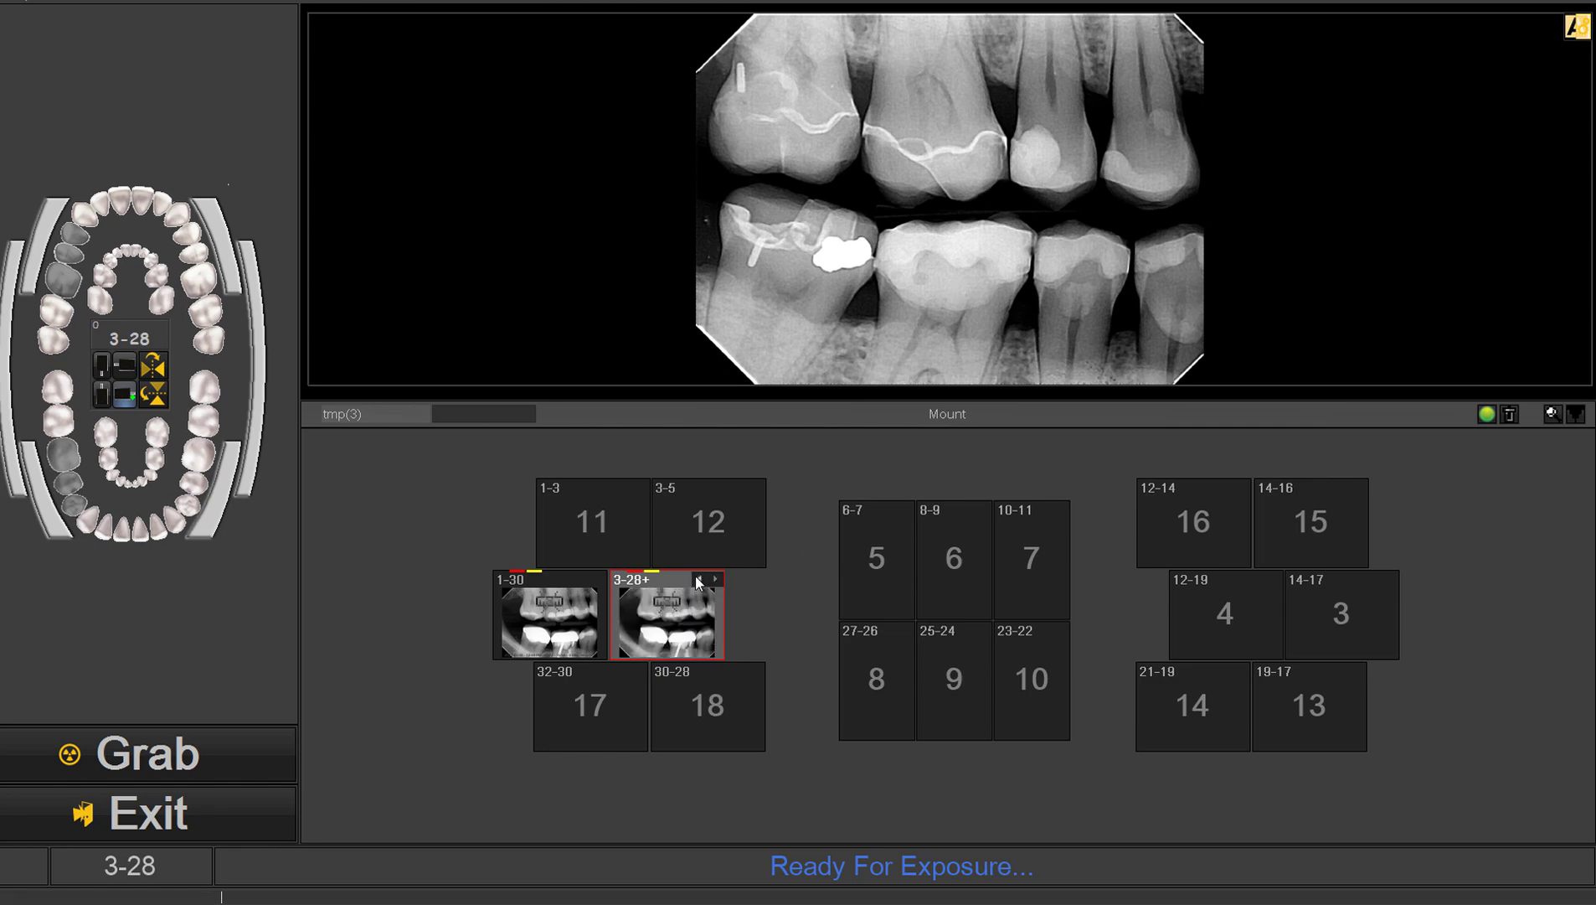
{"action": "left_click", "coordinate": [695, 619]}
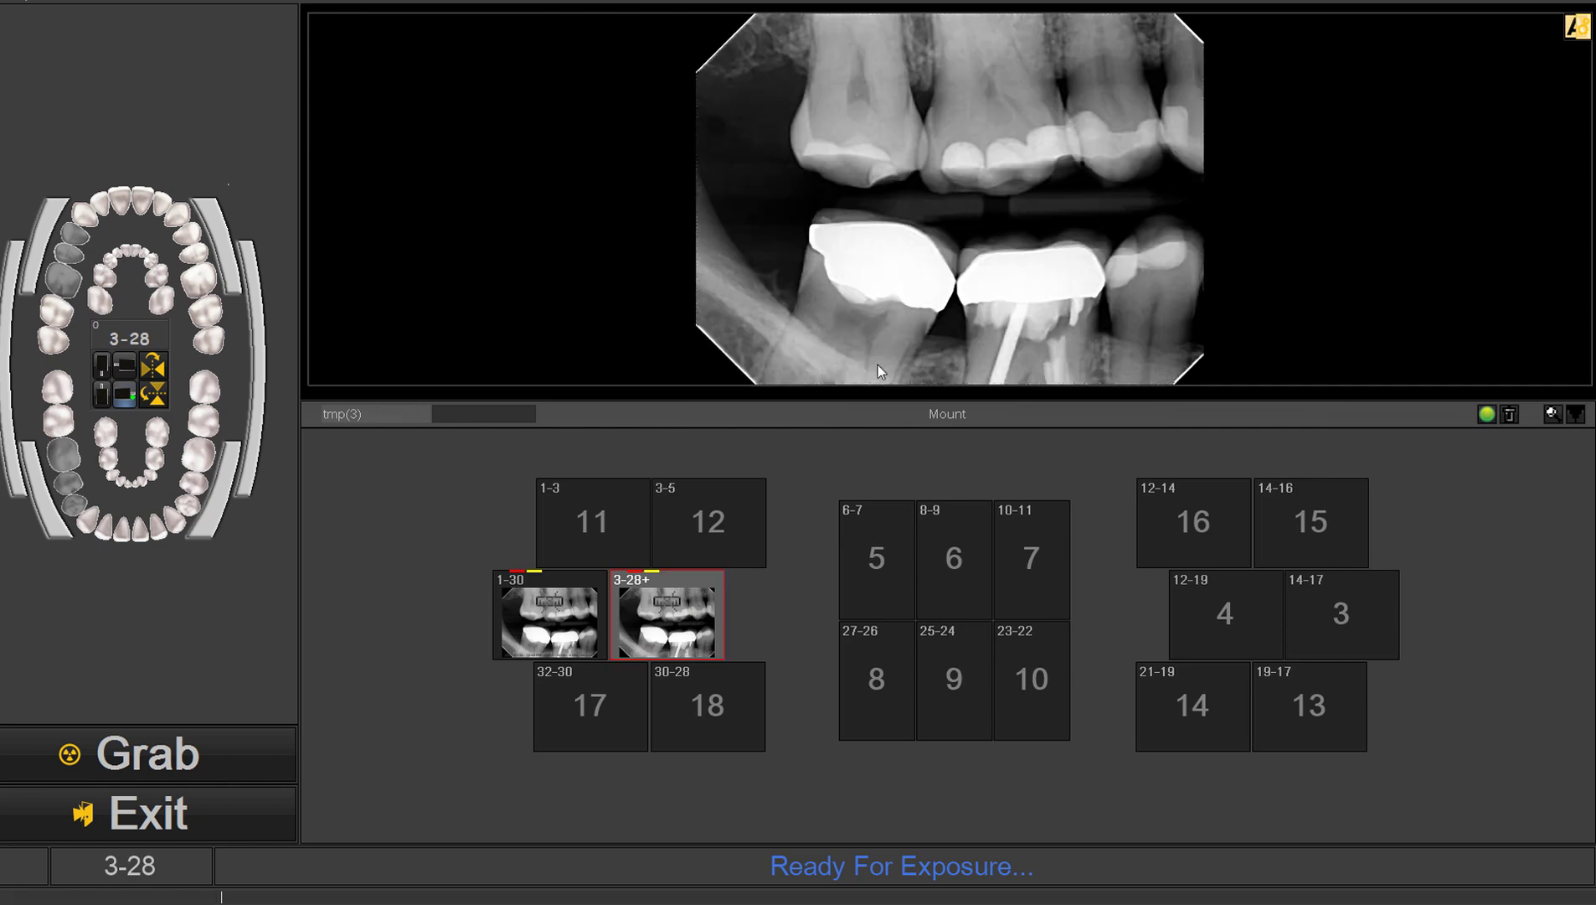
{"action": "left_click", "coordinate": [595, 612]}
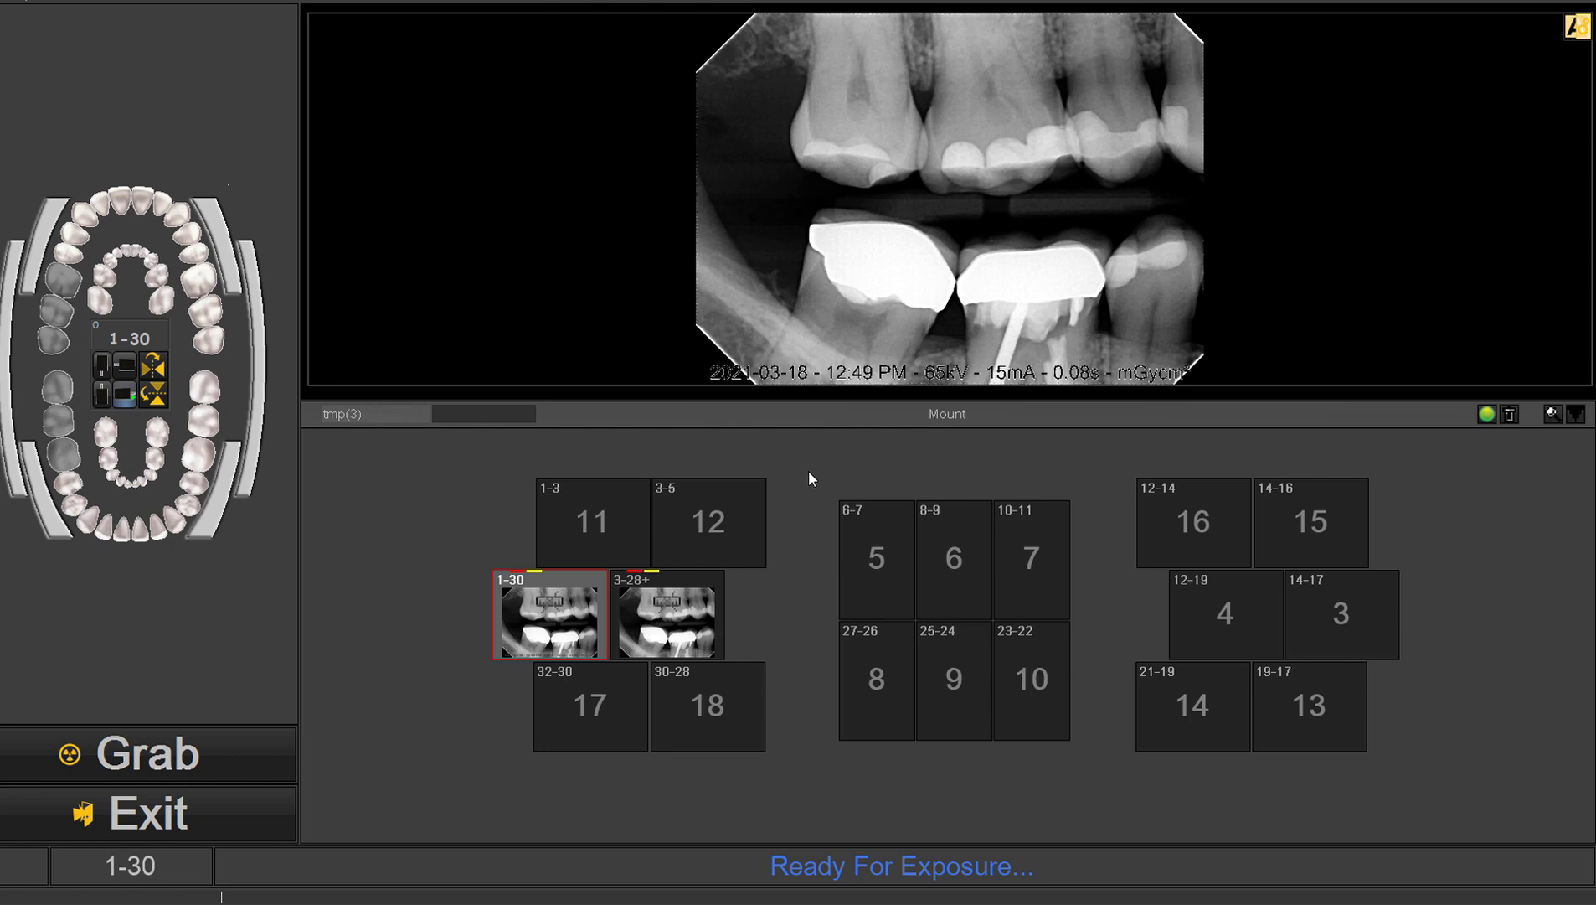
{"action": "left_click", "coordinate": [663, 620]}
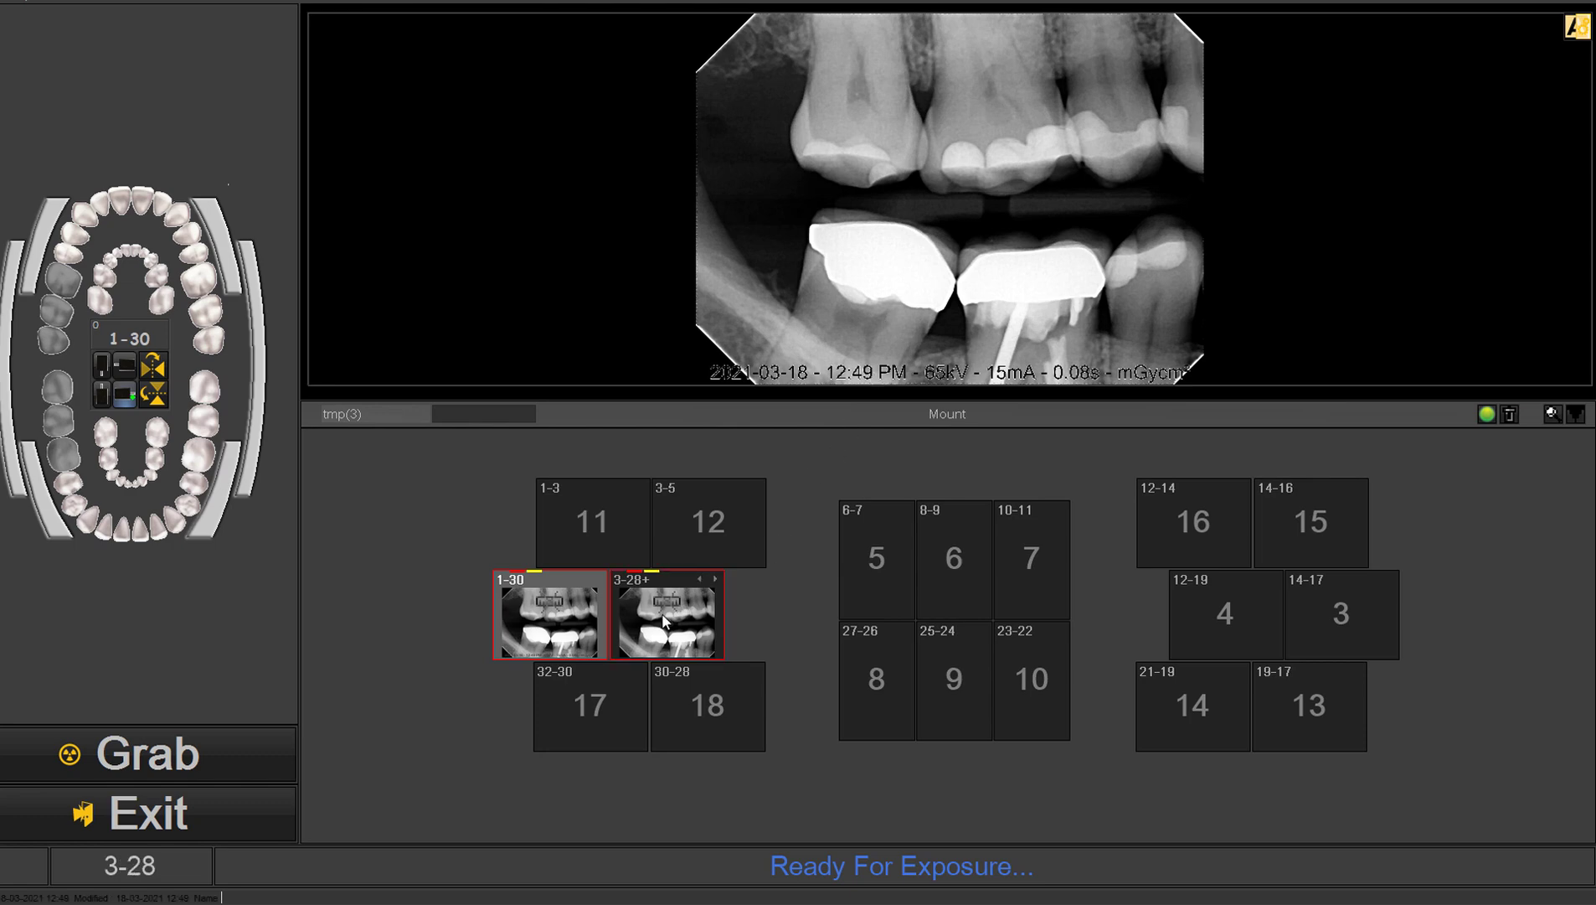
{"action": "left_click", "coordinate": [716, 579]}
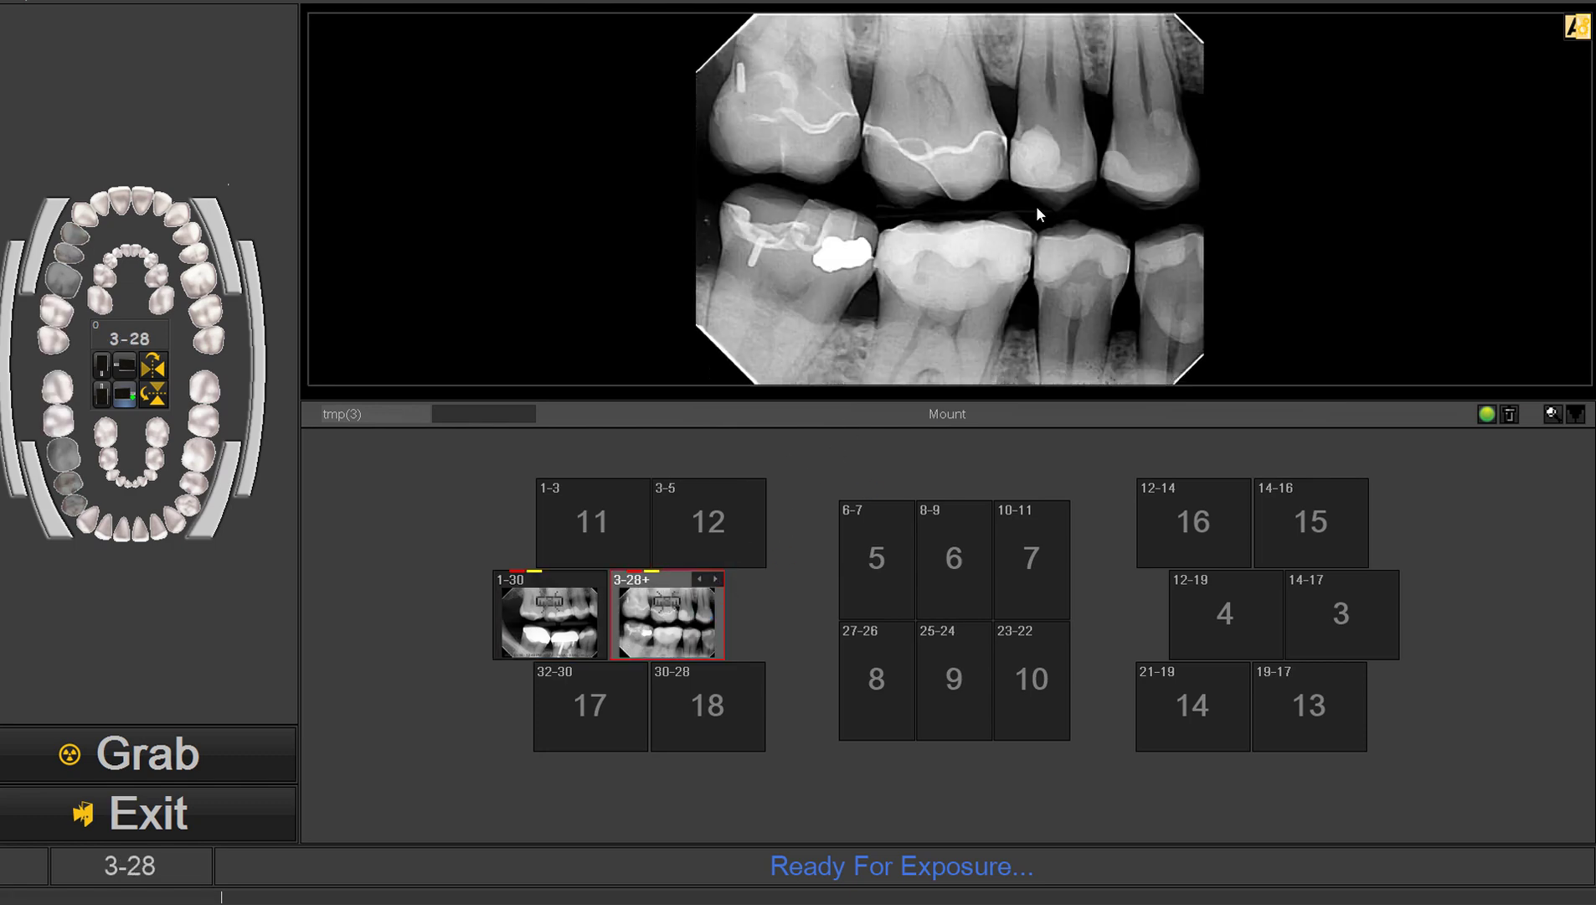
Step: Switch the mount indicator back to red, cycle the images stacked at position 3-28, and inspect them in the expanded preview
{"action": "left_click", "coordinate": [1487, 414]}
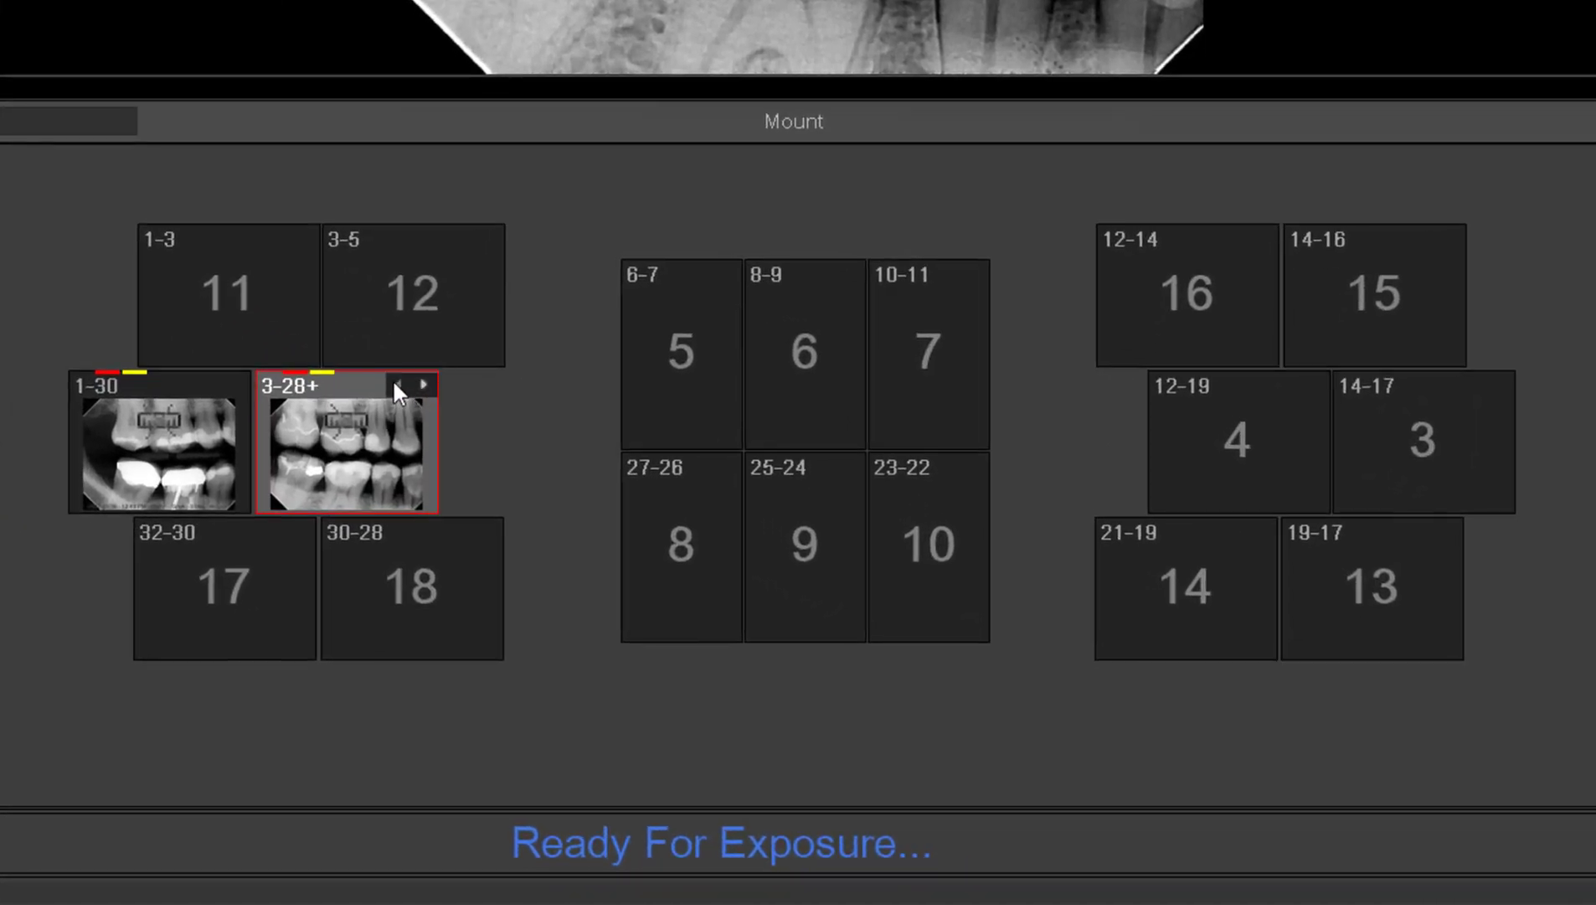
{"action": "left_click", "coordinate": [401, 382]}
{"action": "left_click", "coordinate": [421, 383]}
{"action": "left_click", "coordinate": [404, 382]}
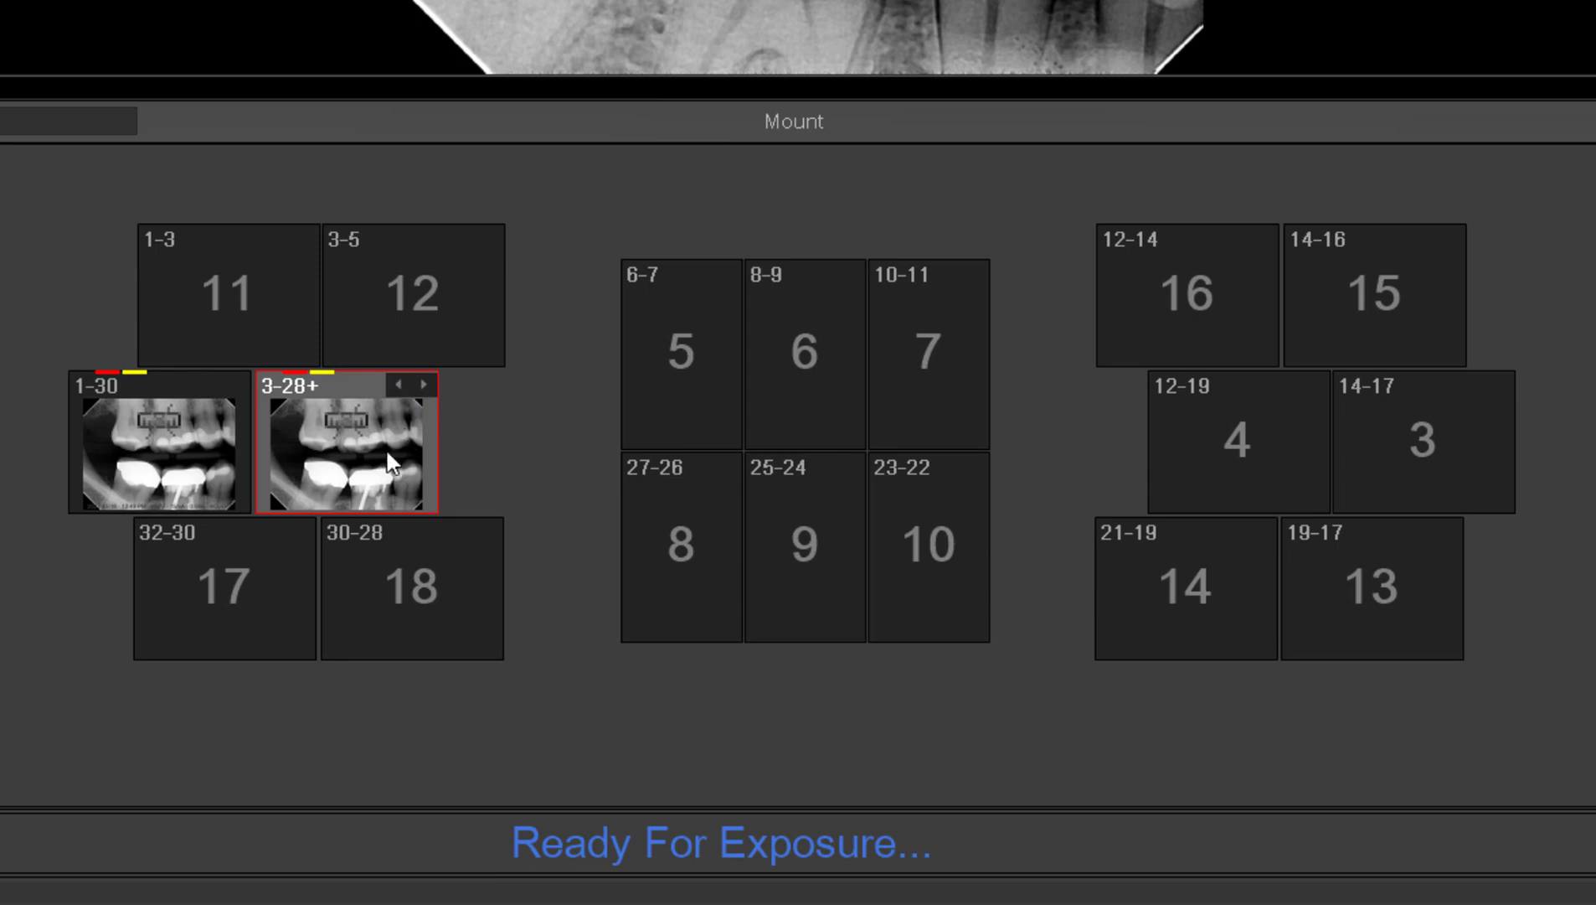
{"action": "mouse_move", "coordinate": [388, 452]}
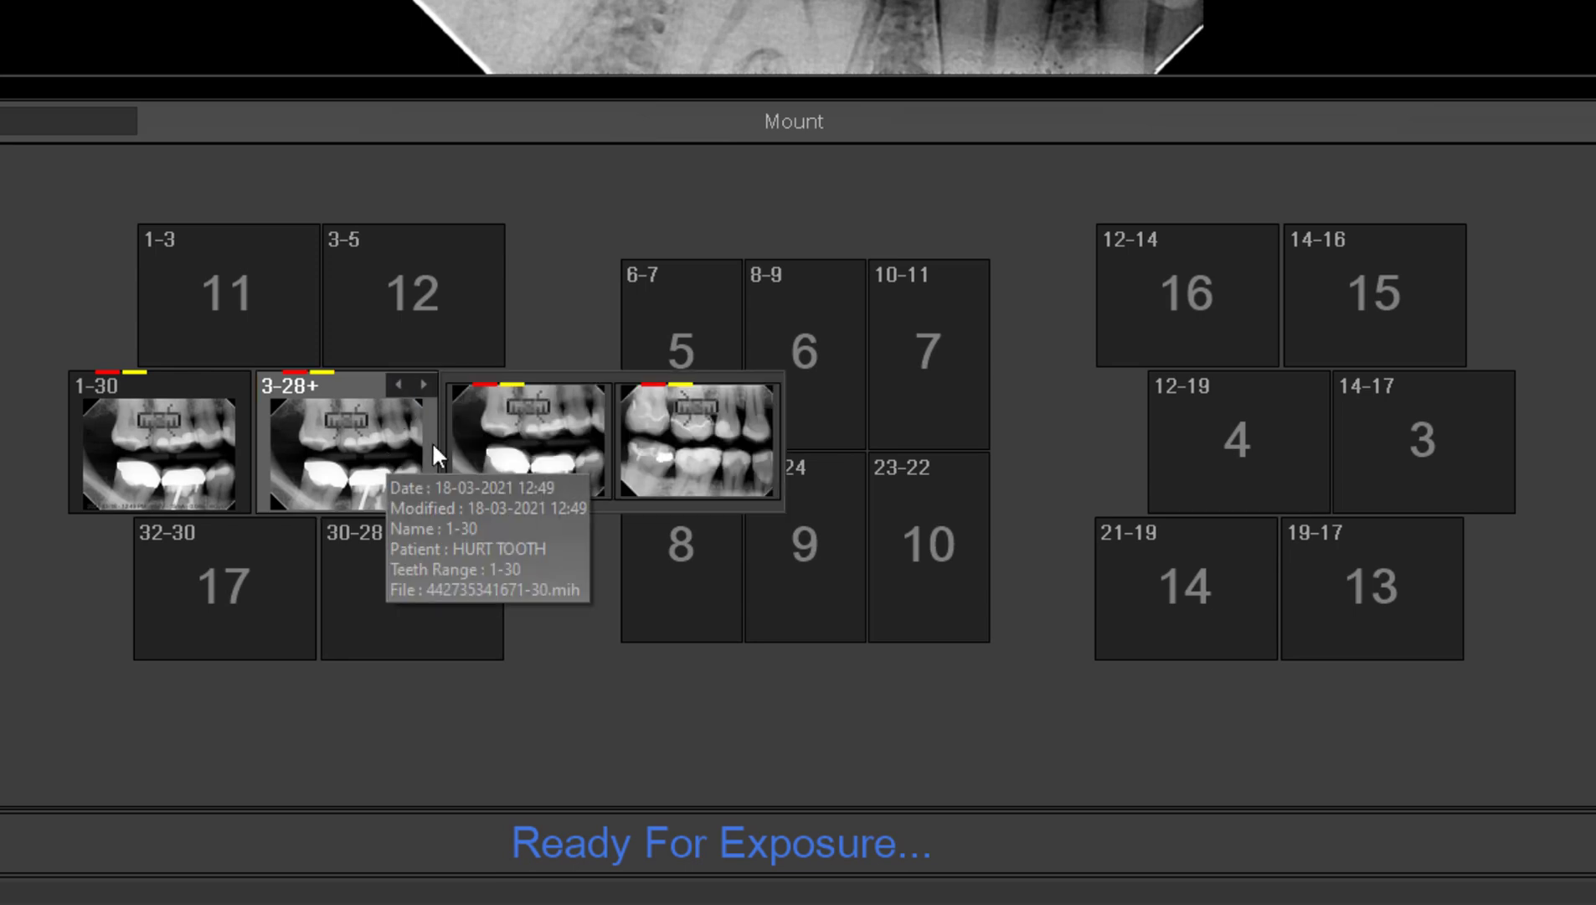
{"action": "mouse_move", "coordinate": [490, 453]}
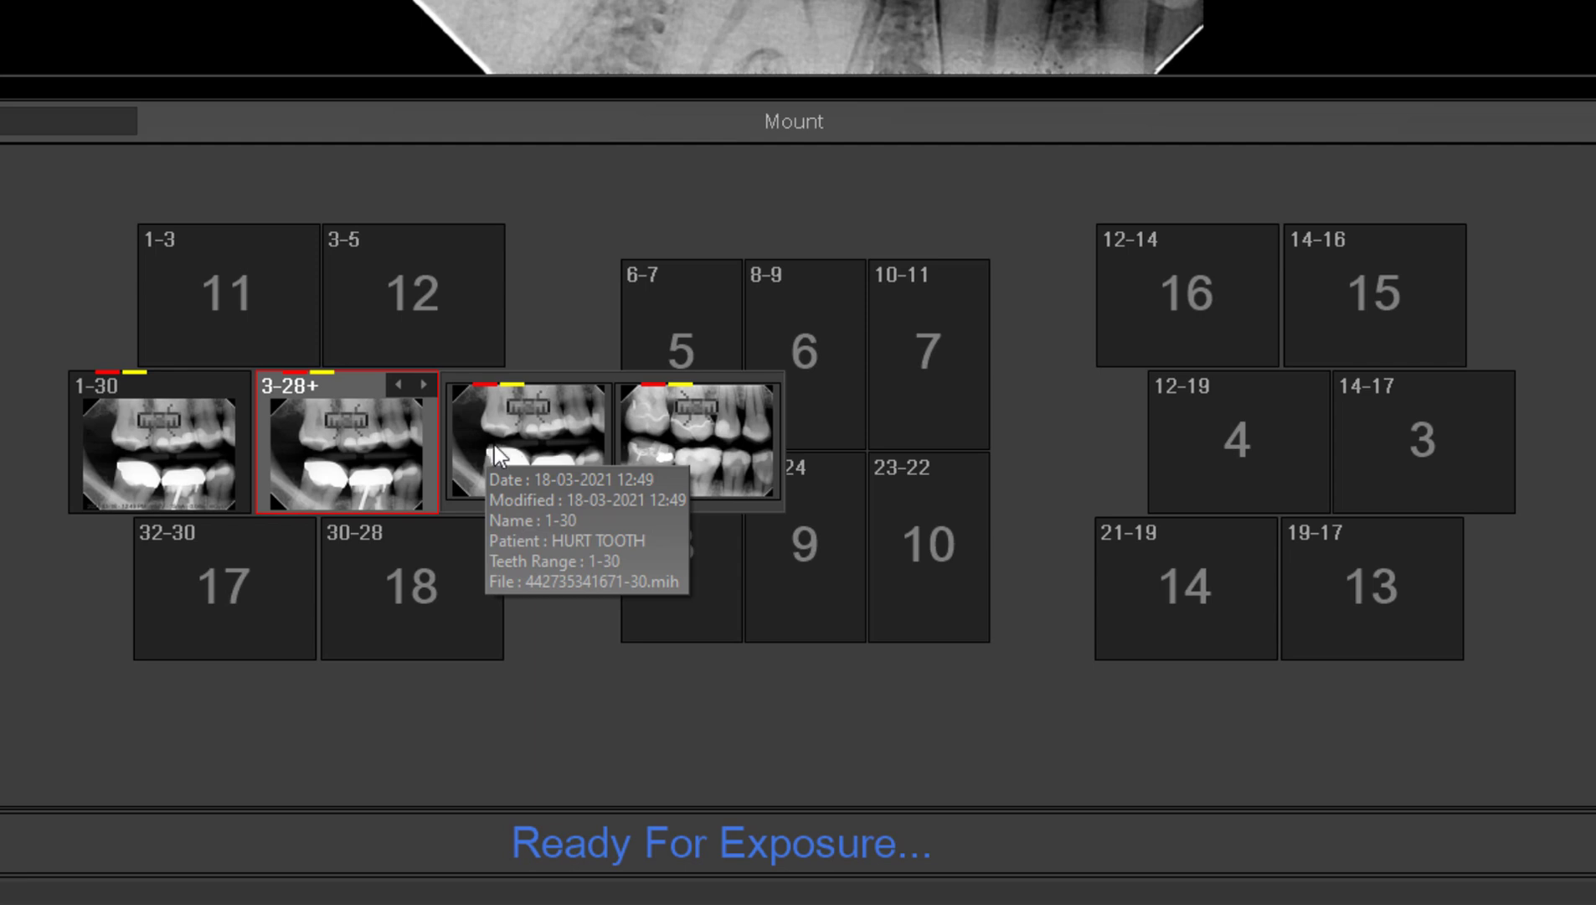
{"action": "mouse_move", "coordinate": [676, 453]}
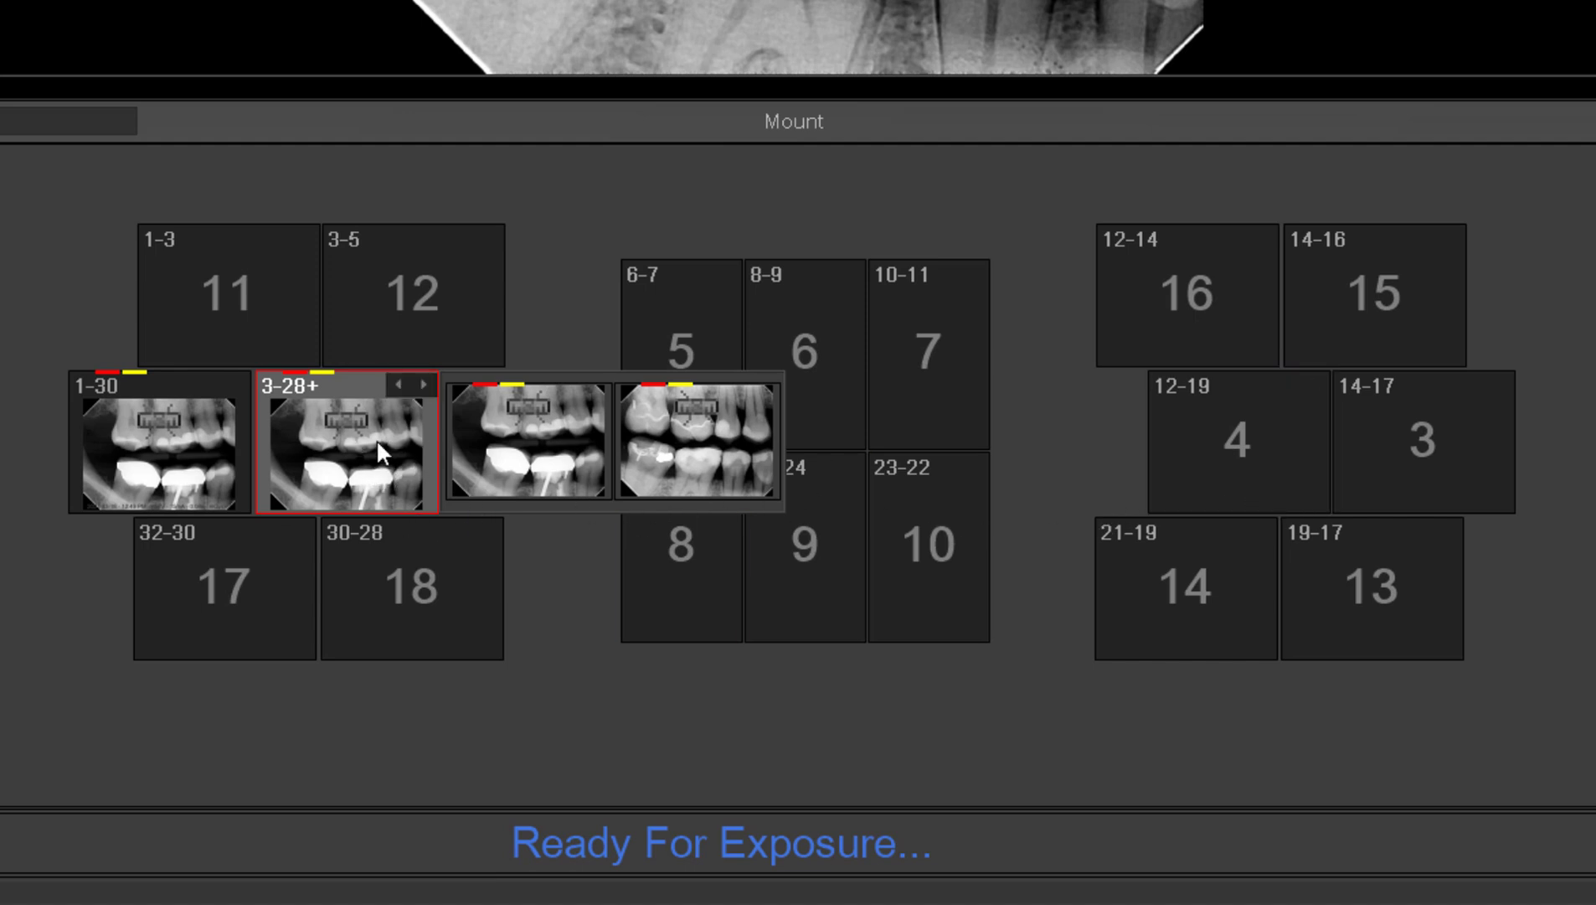
{"action": "mouse_move", "coordinate": [373, 435]}
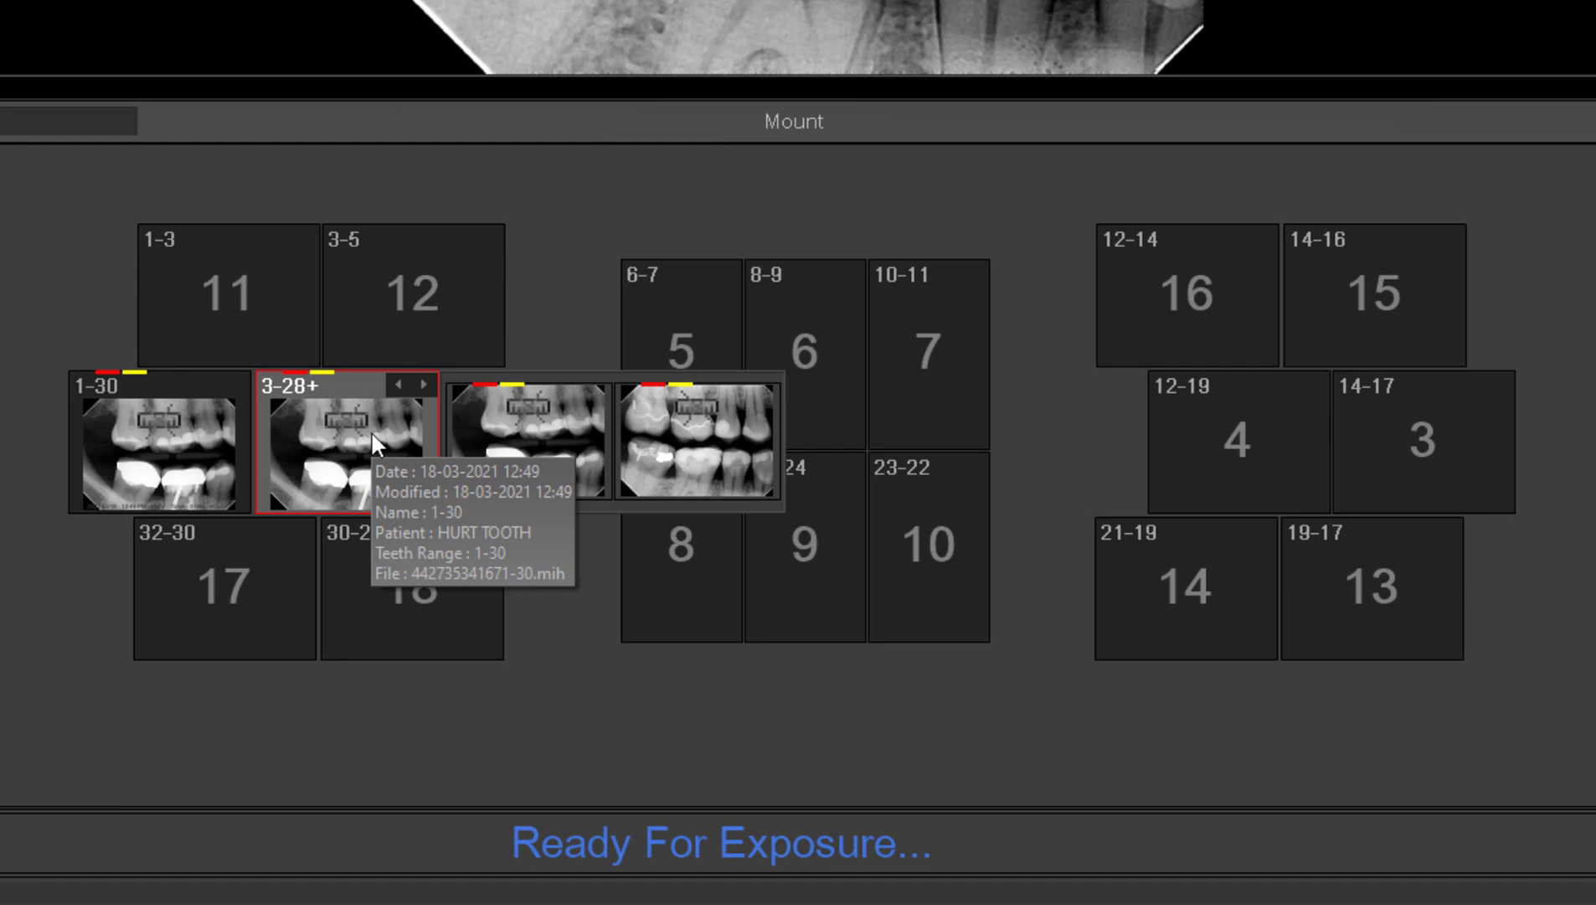
{"action": "left_click", "coordinate": [387, 426]}
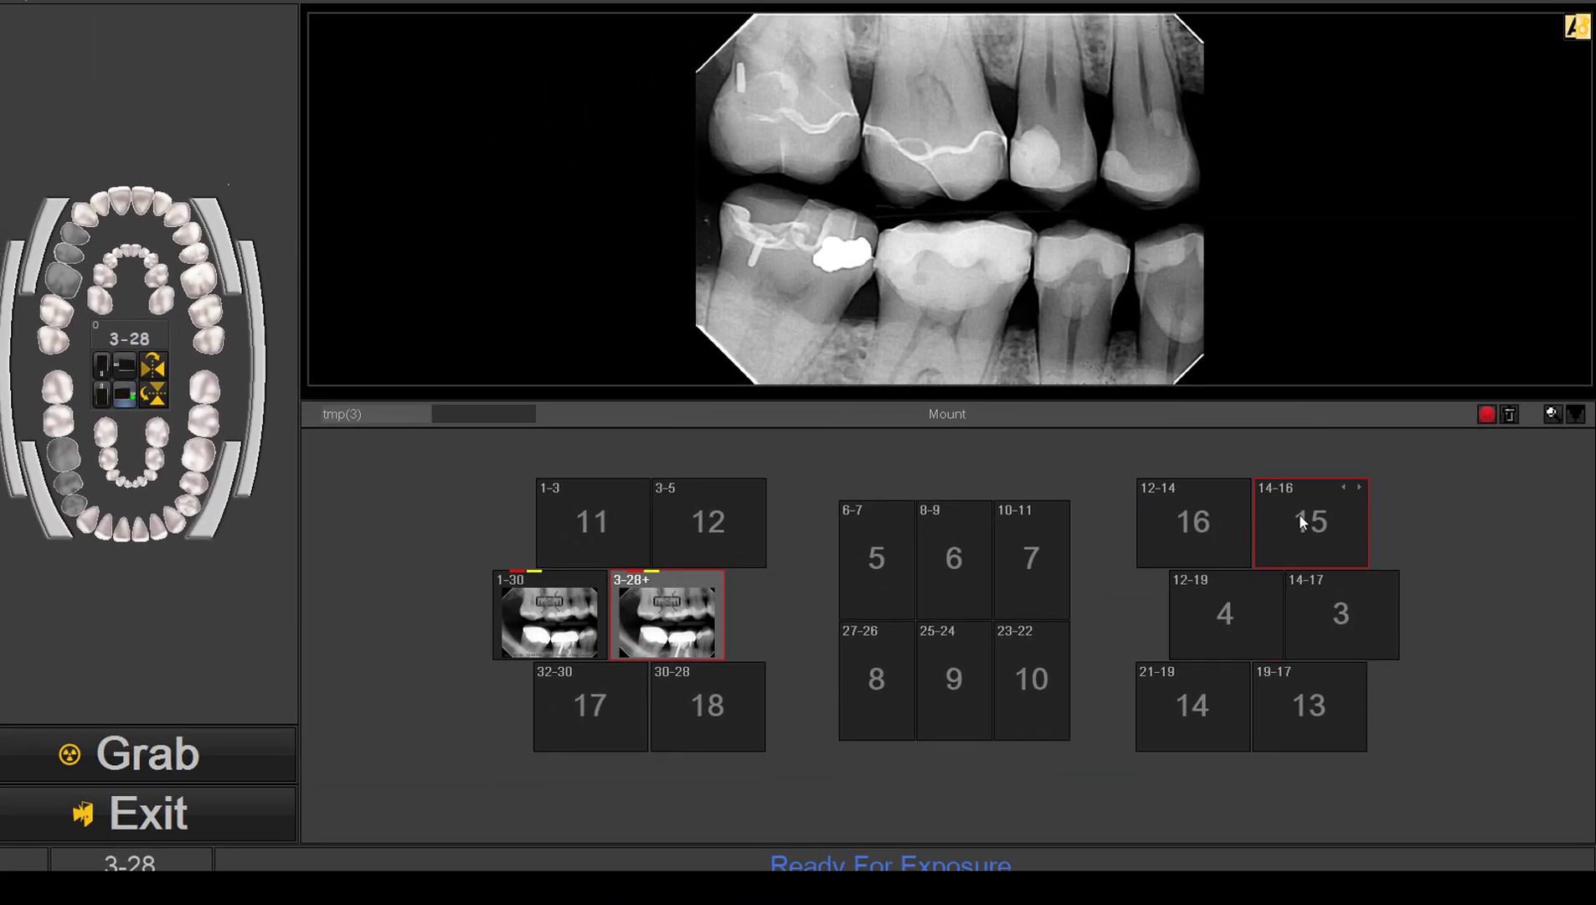
Step: Exit the X-ray acquisition and save all captured images
{"action": "left_click", "coordinate": [33, 801]}
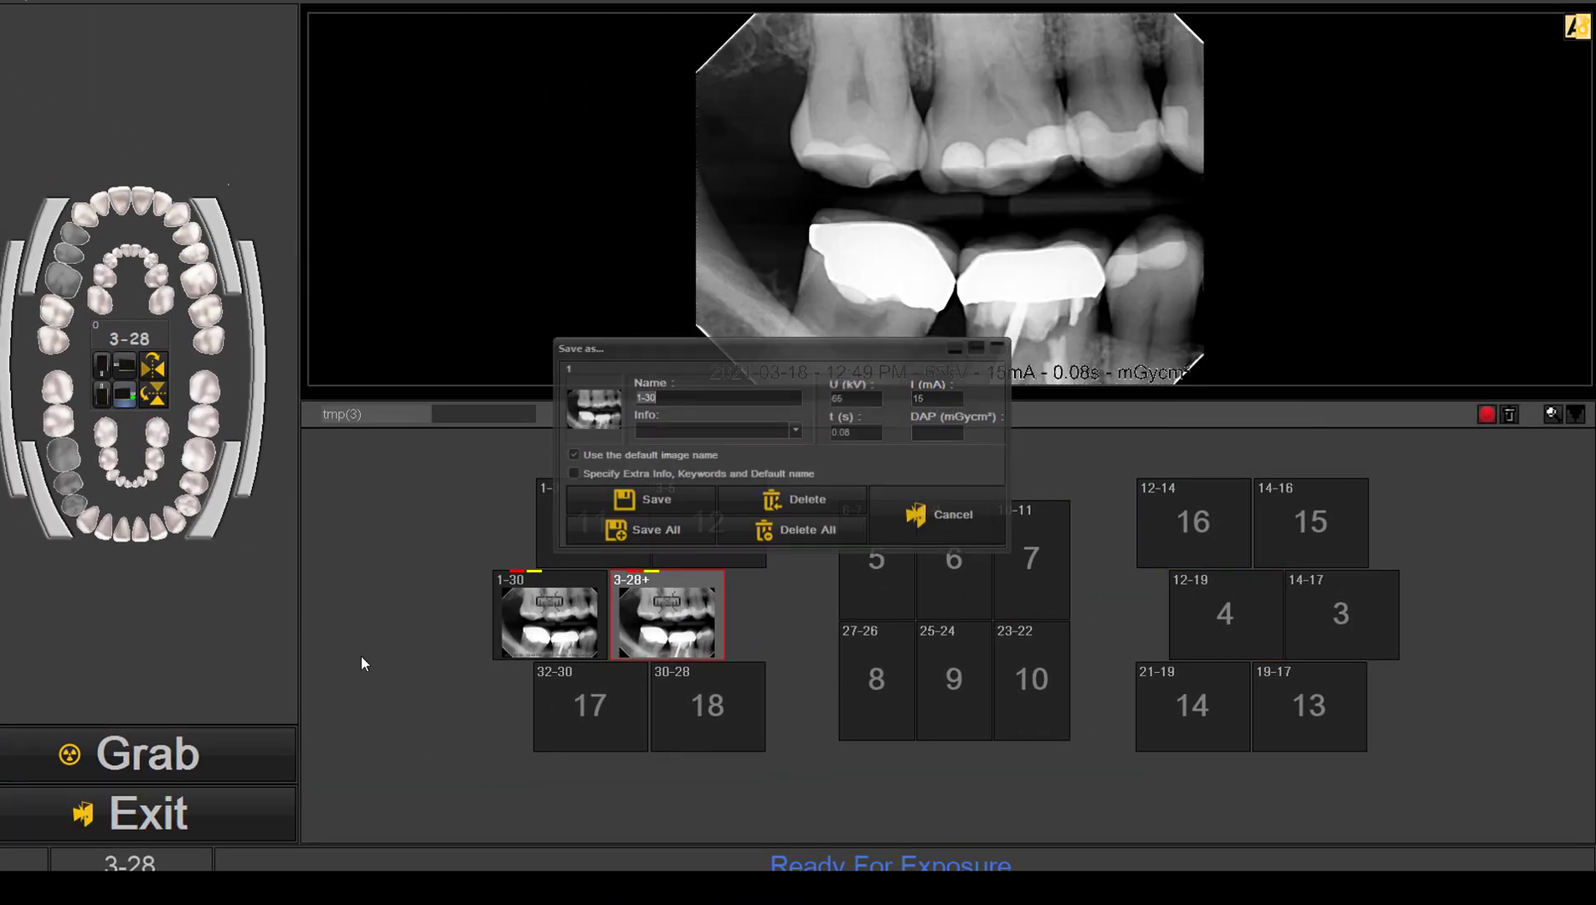
{"action": "left_click", "coordinate": [680, 522]}
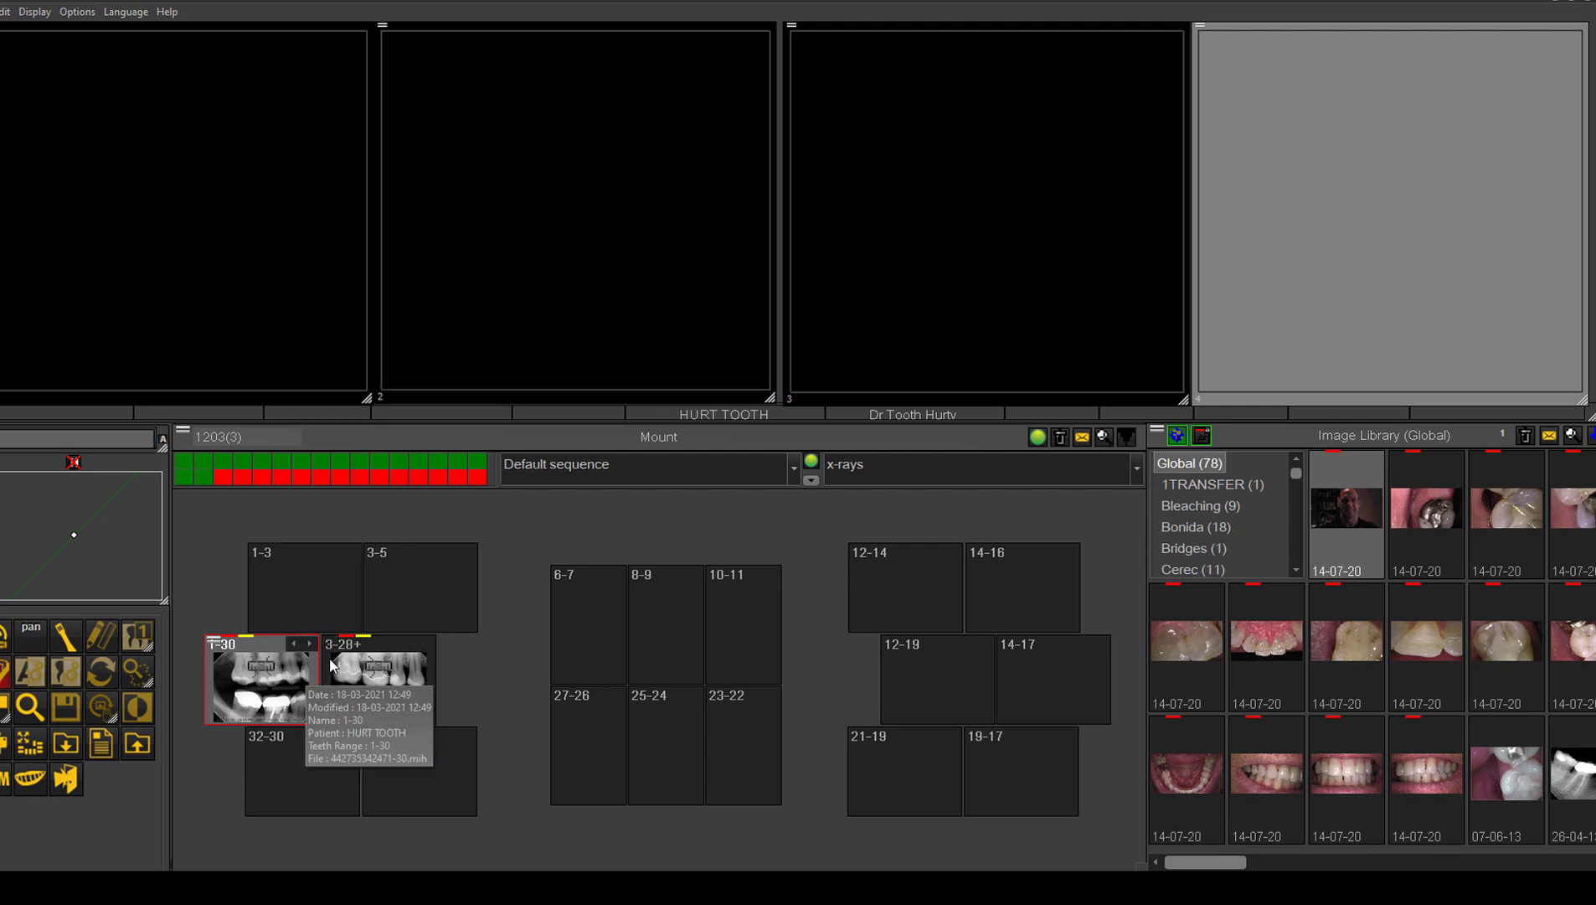
Step: Open the saved 1-30 X-ray in viewing windows 4 and 1
{"action": "double_click", "coordinate": [285, 686]}
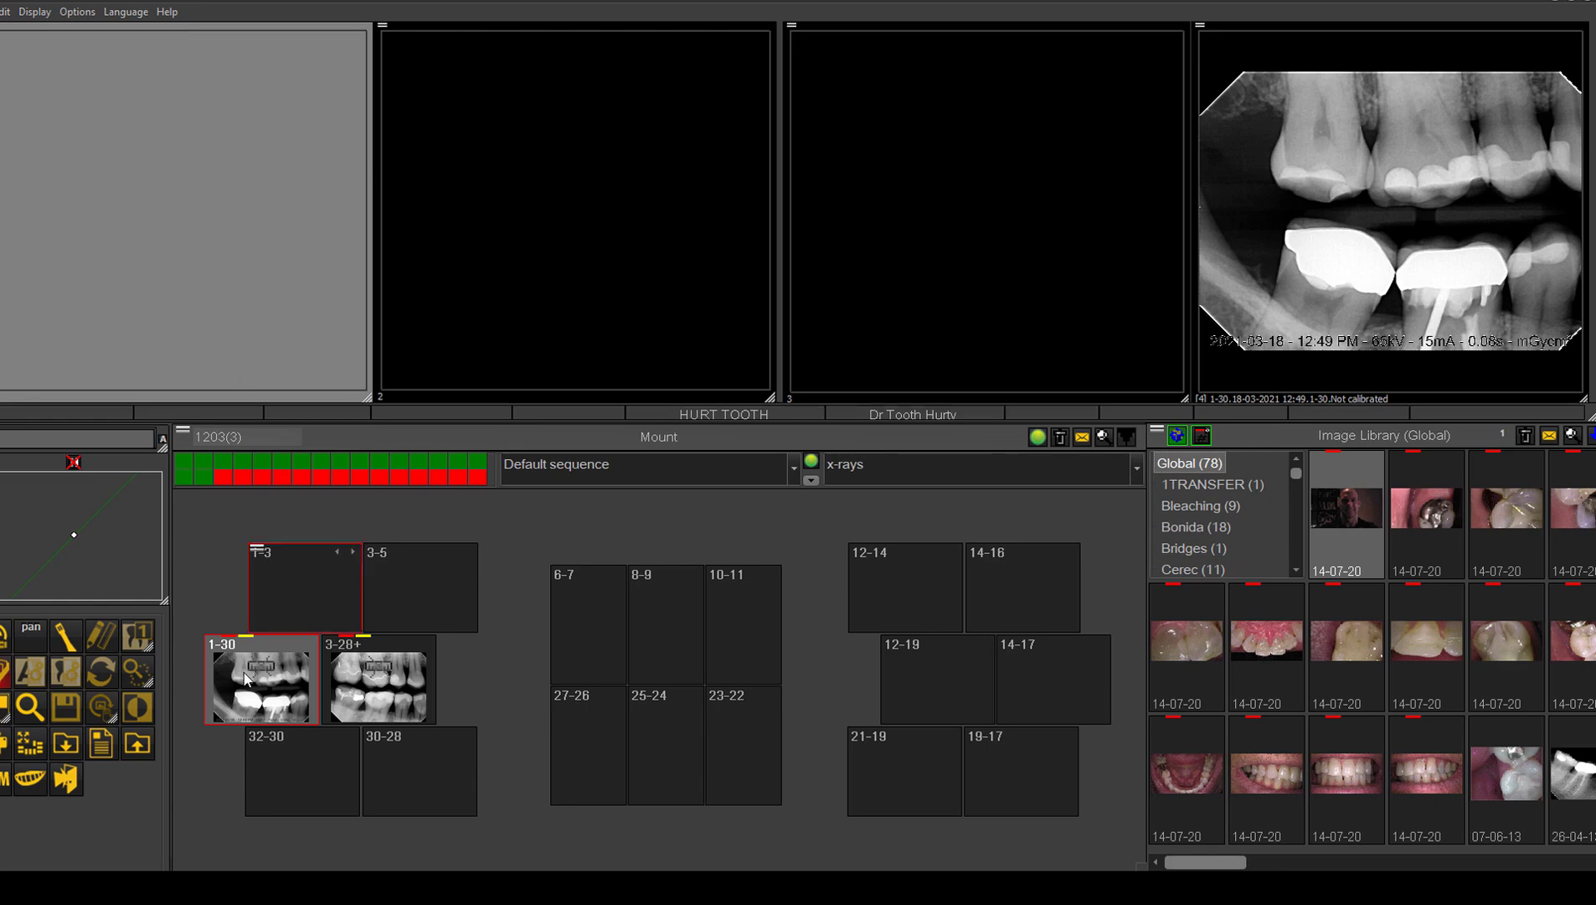
{"action": "double_click", "coordinate": [263, 697]}
{"action": "left_click", "coordinate": [141, 237]}
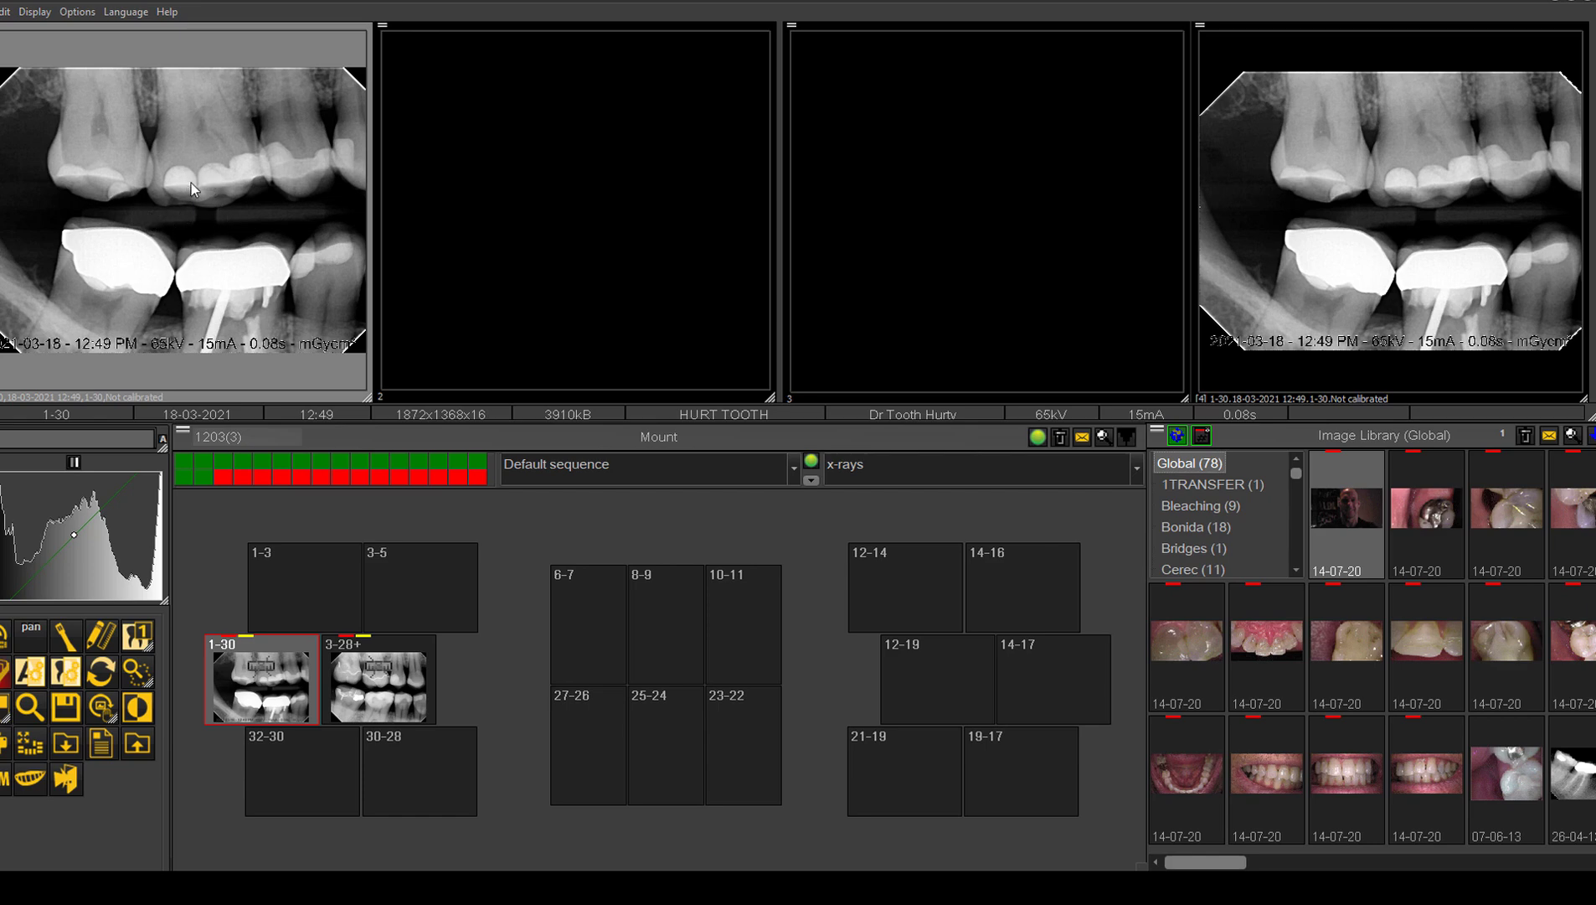
Step: Adjust the brightness and contrast of the 1-30 X-ray in window 1 and magnify the lower molar area
{"action": "mouse_move", "coordinate": [192, 179]}
{"action": "left_mouse_down"}
{"action": "mouse_move", "coordinate": [192, 142]}
{"action": "mouse_move", "coordinate": [197, 274]}
{"action": "mouse_move", "coordinate": [203, 170]}
{"action": "mouse_move", "coordinate": [134, 185]}
{"action": "mouse_move", "coordinate": [217, 175]}
{"action": "mouse_move", "coordinate": [167, 155]}
{"action": "mouse_move", "coordinate": [214, 173]}
{"action": "mouse_move", "coordinate": [185, 164]}
{"action": "left_mouse_up"}
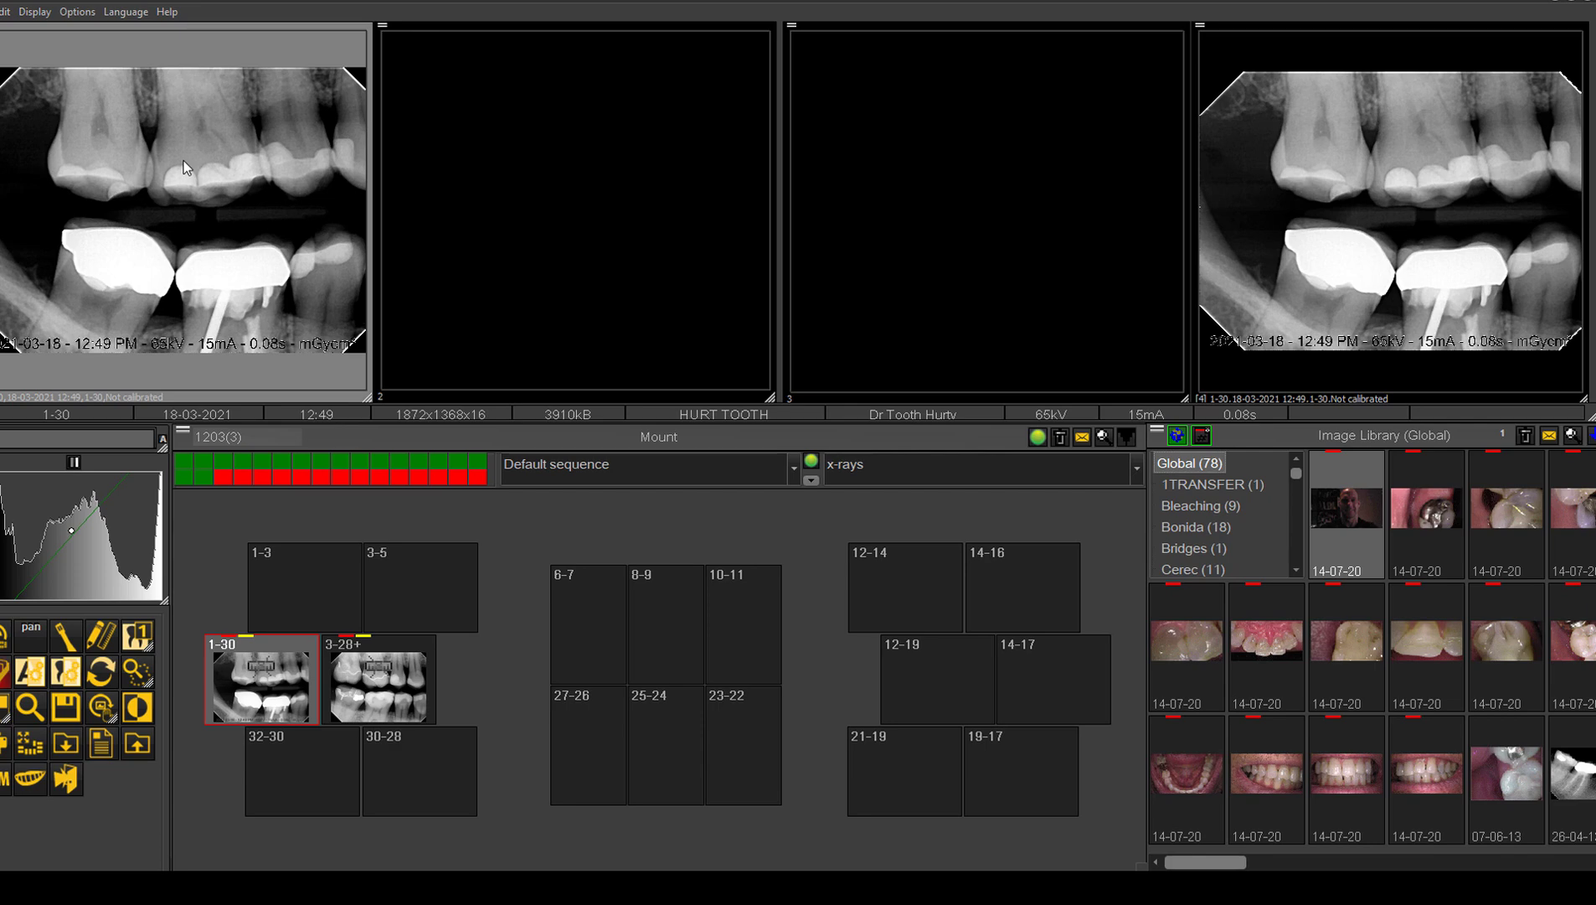
{"action": "left_click_drag", "start_coordinate": [181, 228], "coordinate": [66, 274]}
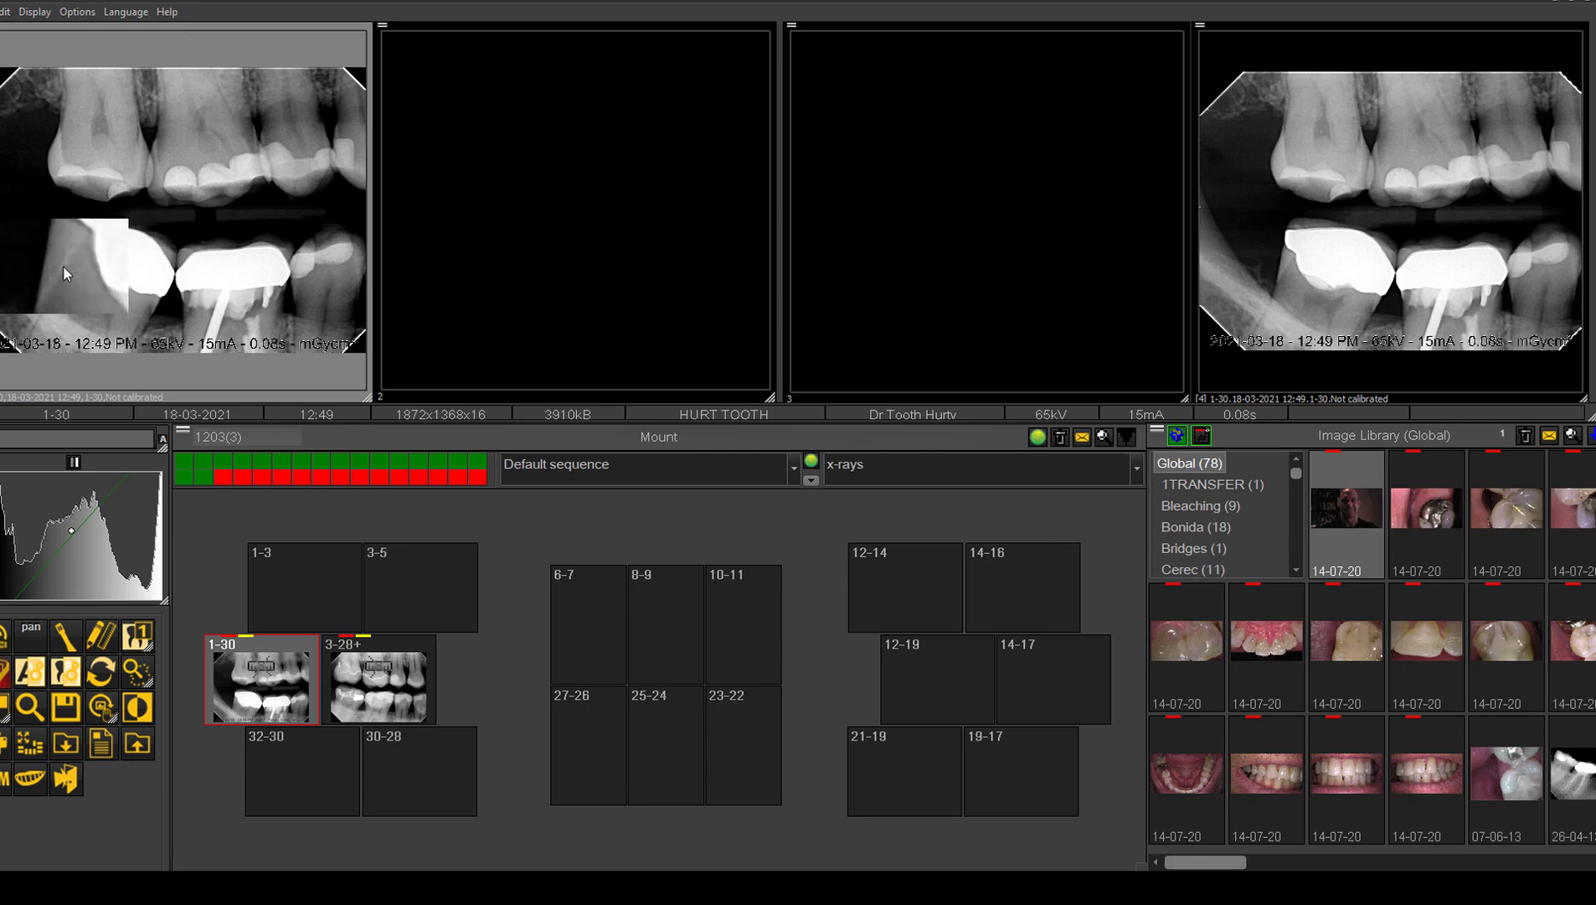
{"action": "left_click_drag", "start_coordinate": [62, 265], "coordinate": [57, 160]}
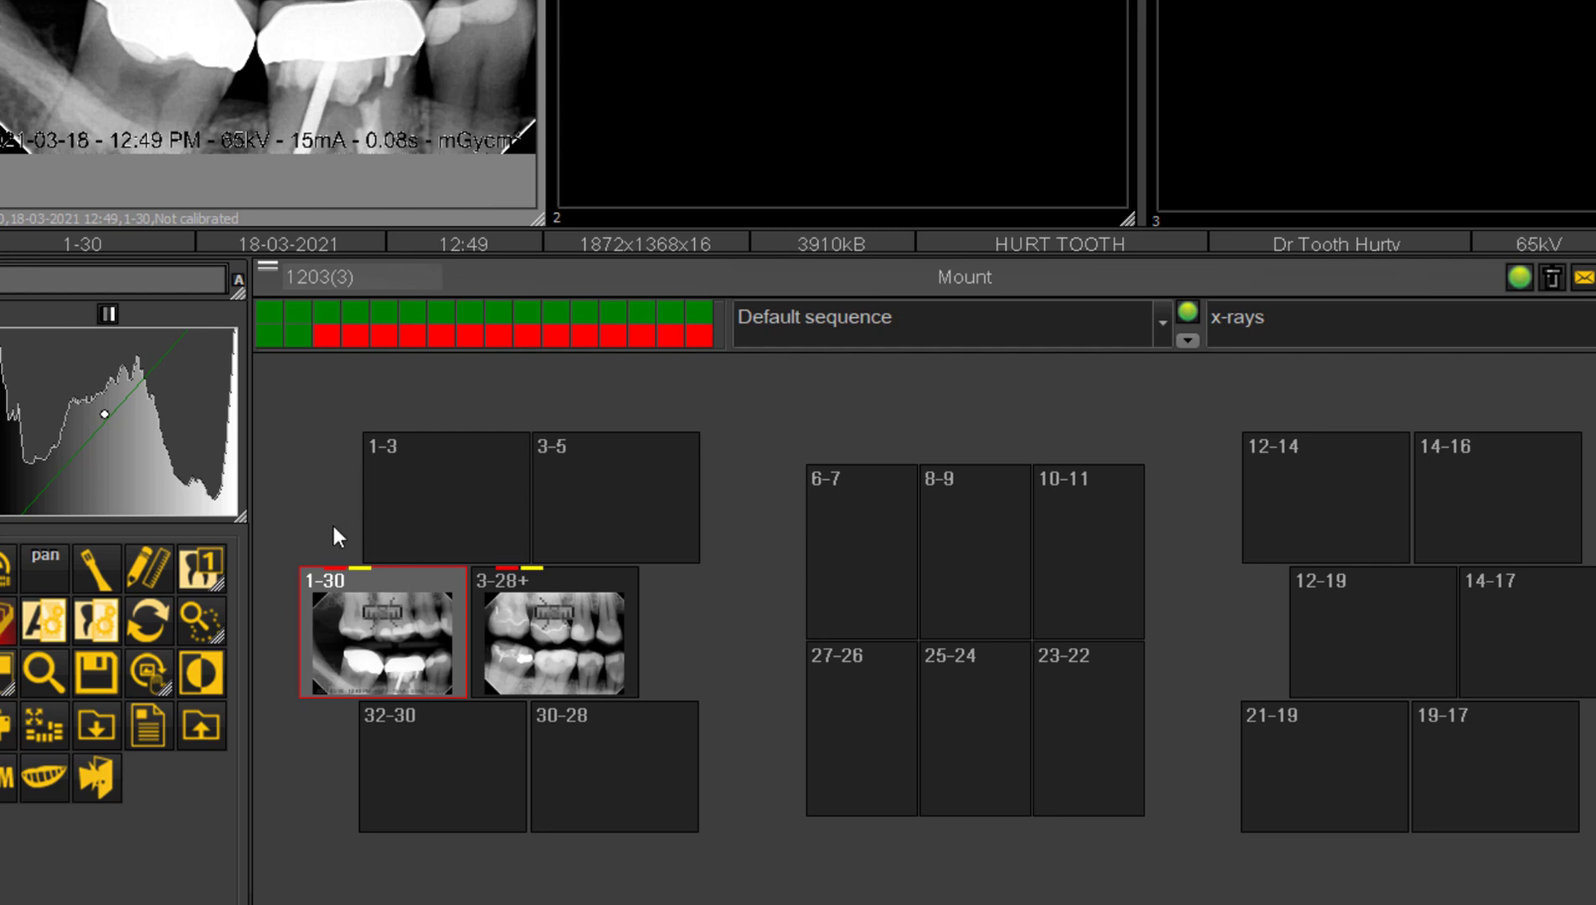
Step: Apply the Sharpen X-ray preset filter to the 1-30 X-ray in window 1, including its current real-time brightness and contrast values
{"action": "left_click", "coordinate": [203, 567]}
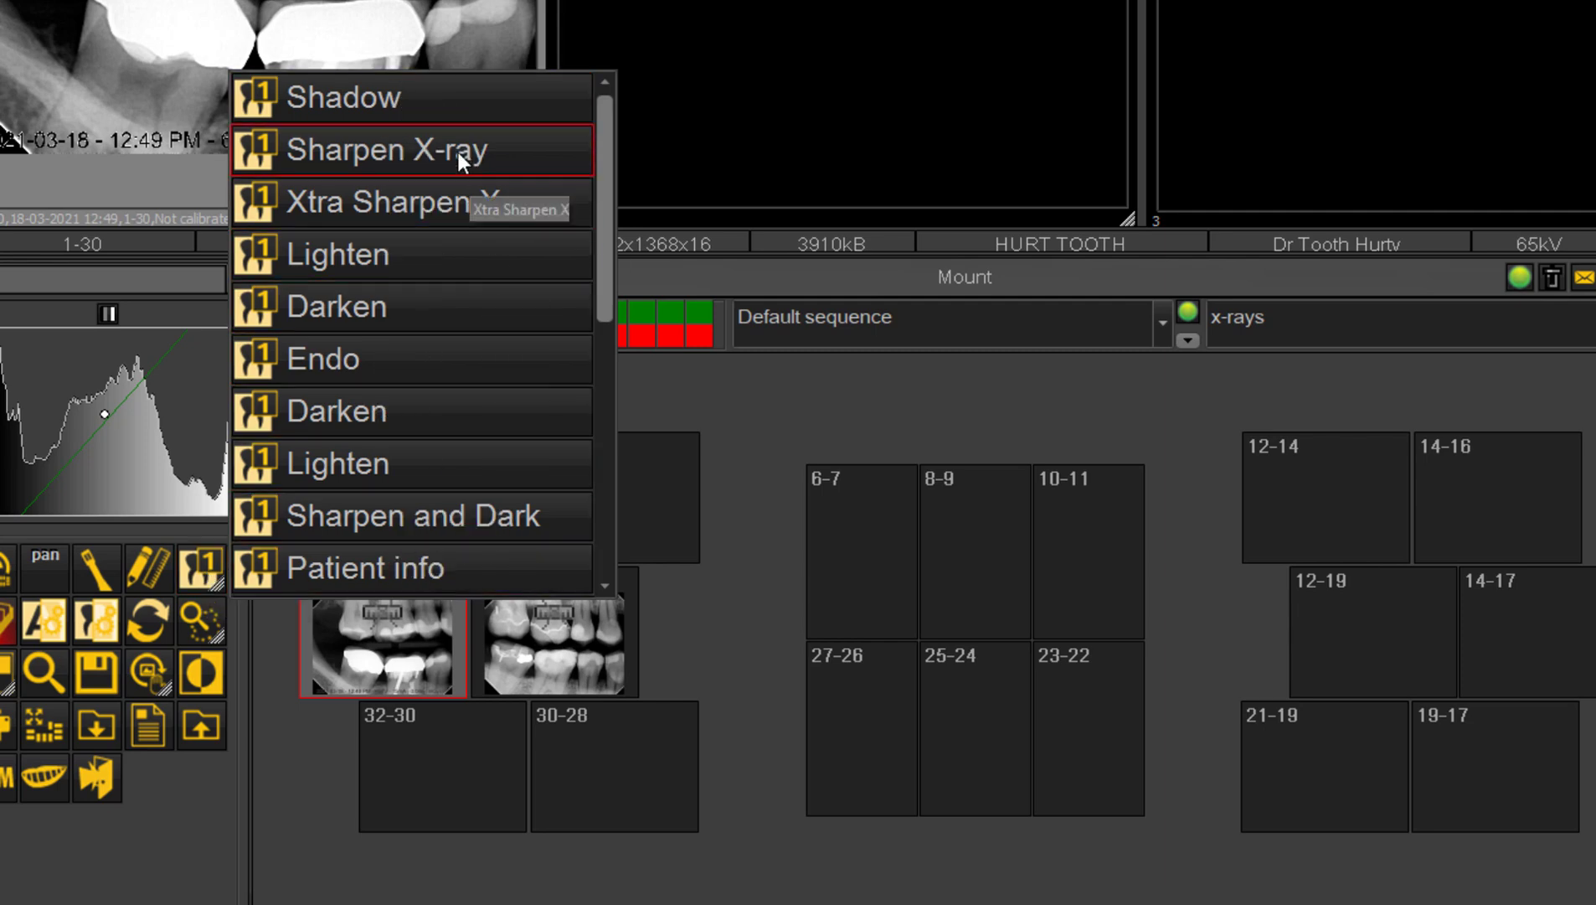
{"action": "left_click_drag", "start_coordinate": [603, 180], "coordinate": [572, 201]}
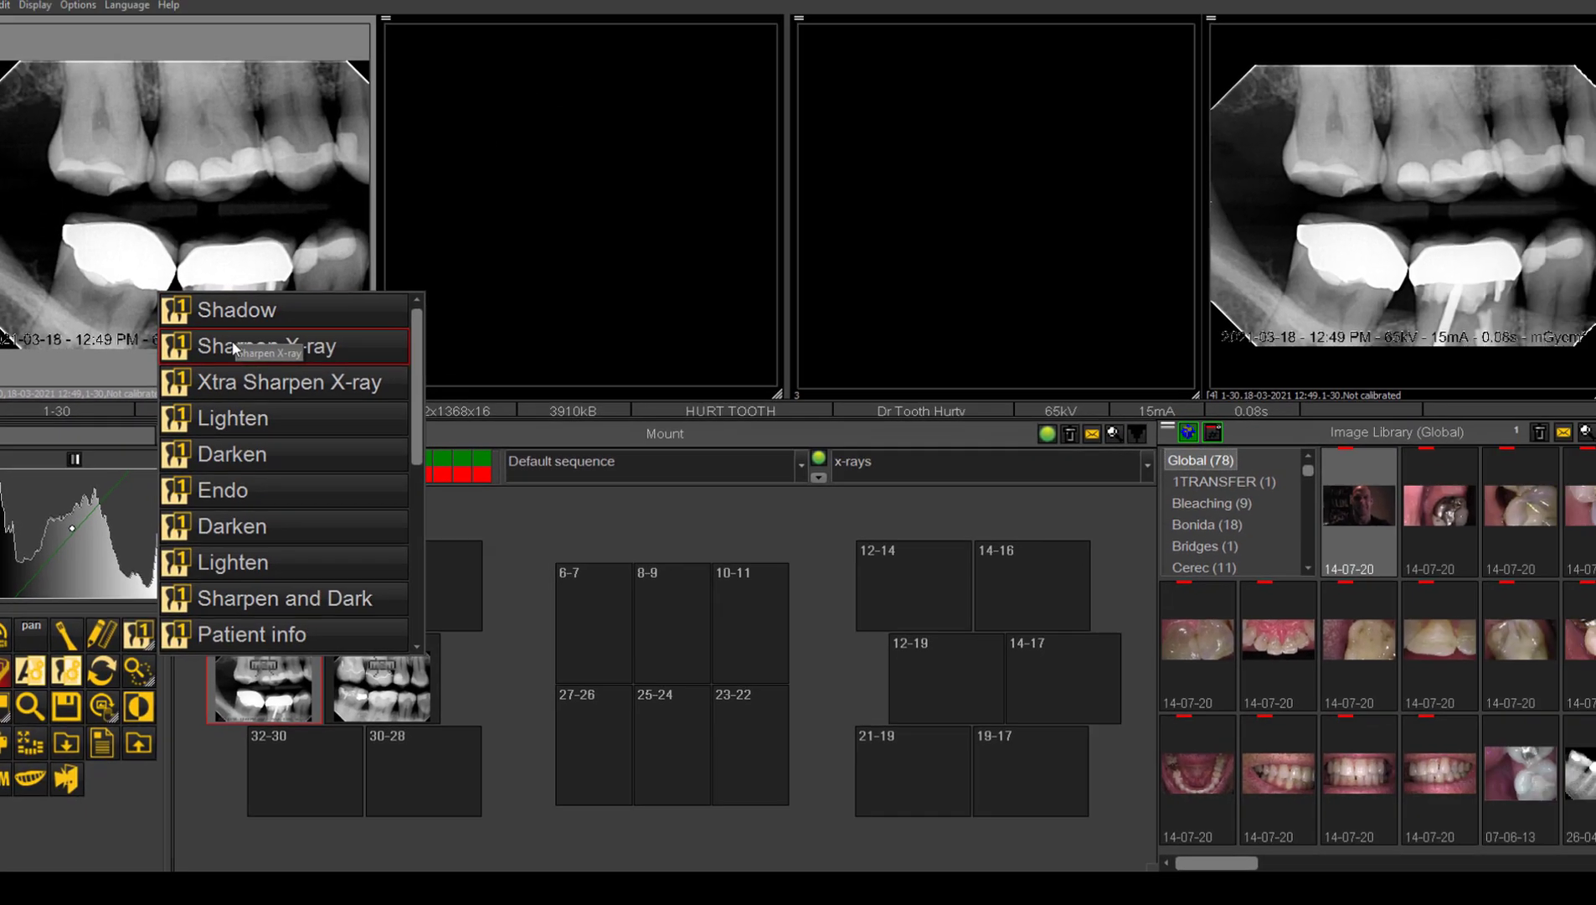
{"action": "left_click", "coordinate": [233, 346]}
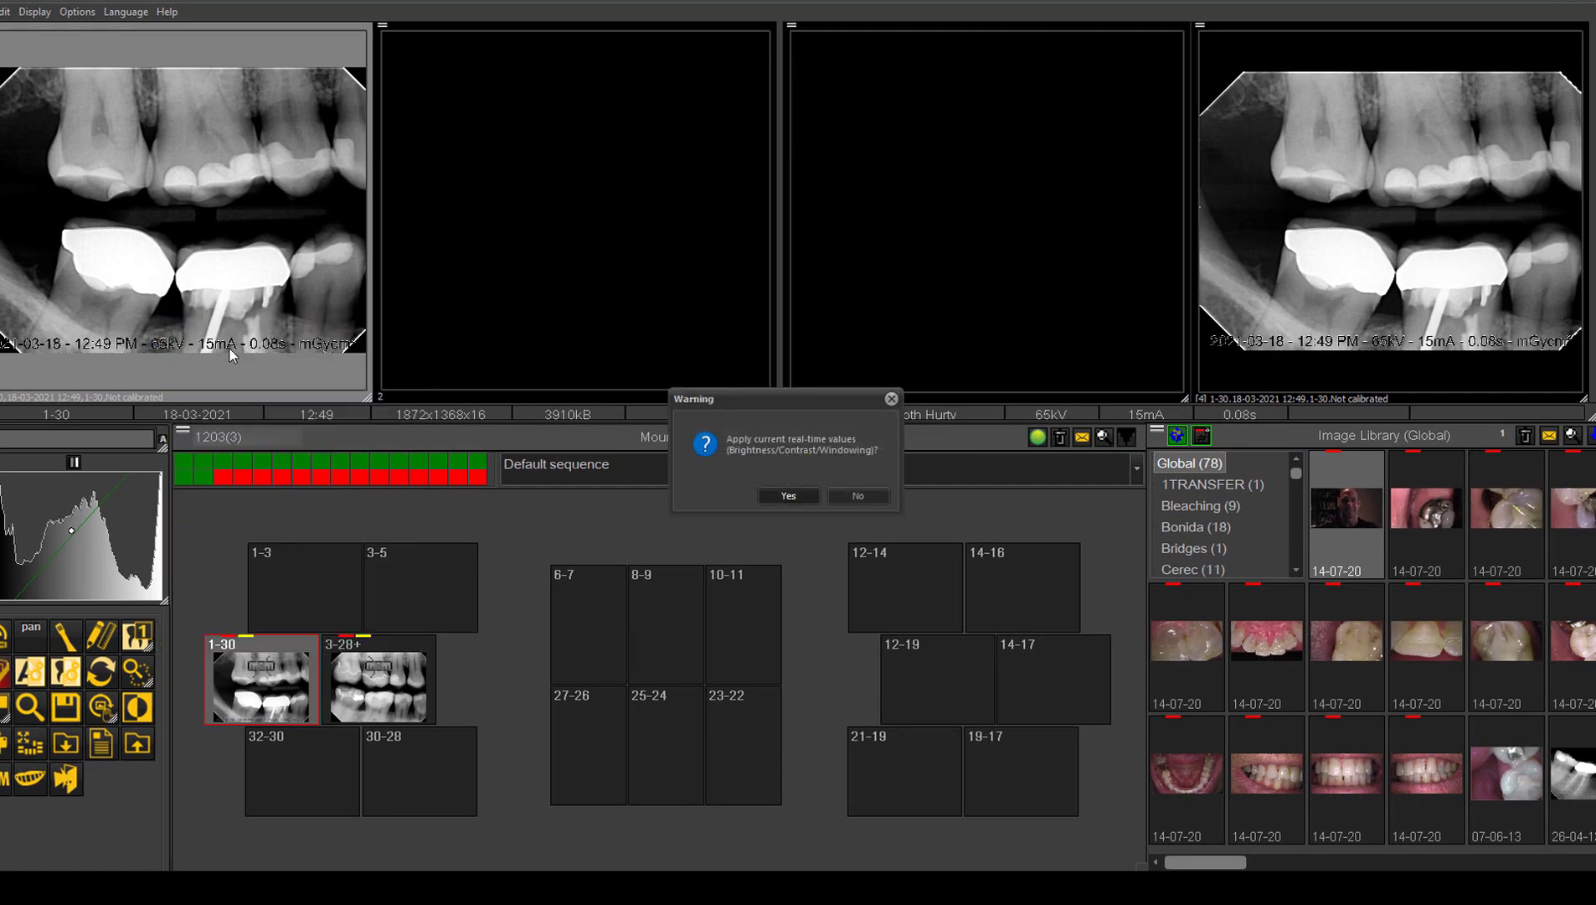
{"action": "left_click", "coordinate": [775, 494]}
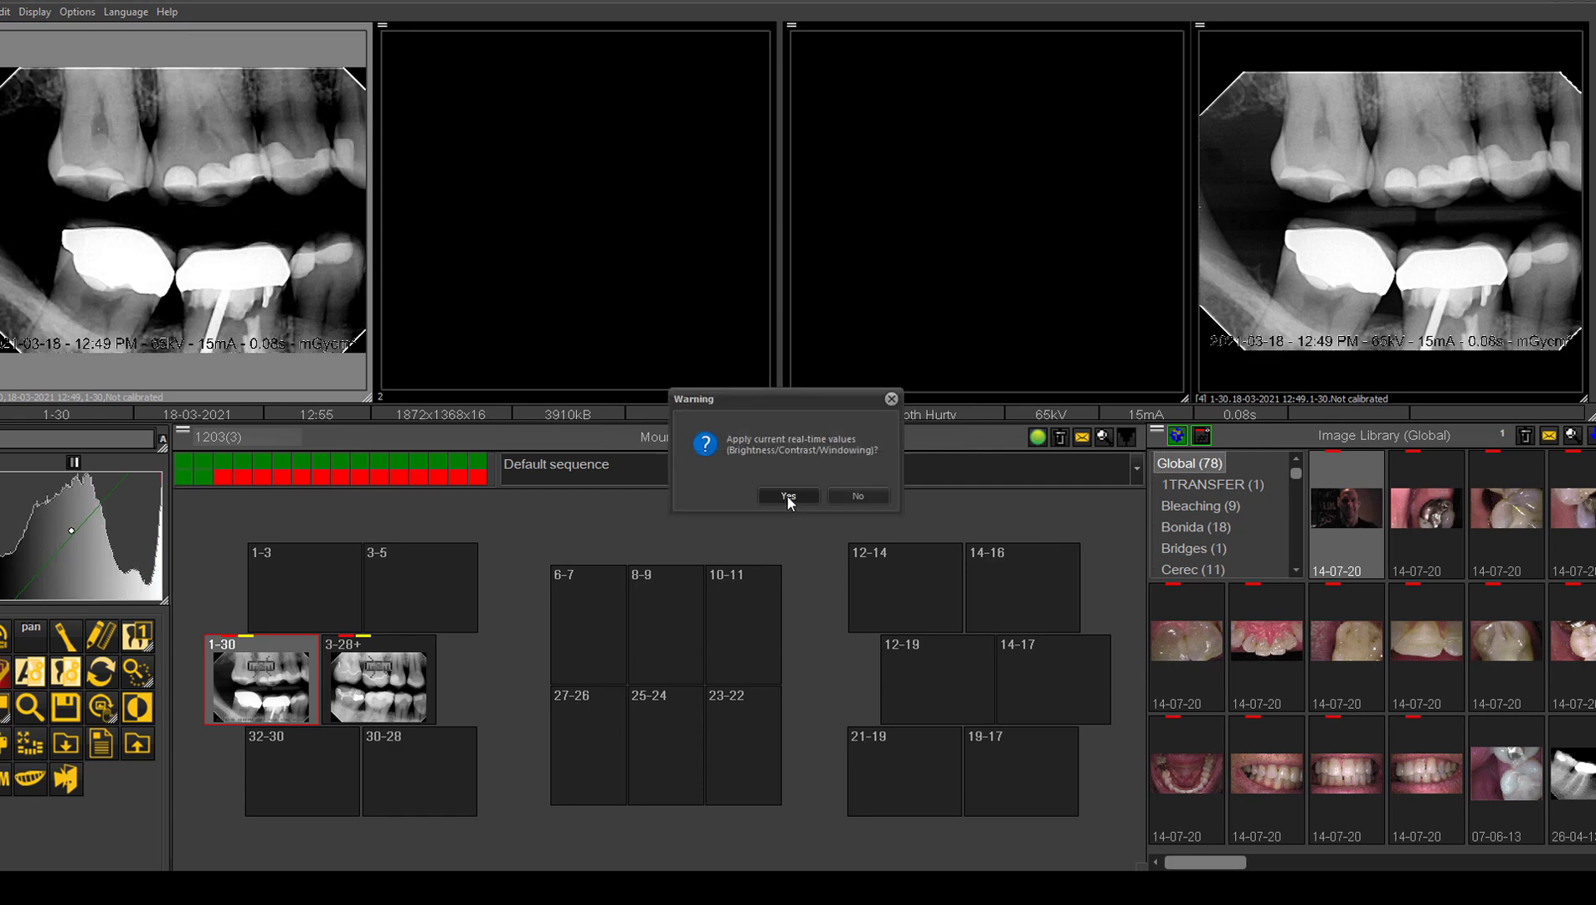
{"action": "left_click", "coordinate": [788, 496]}
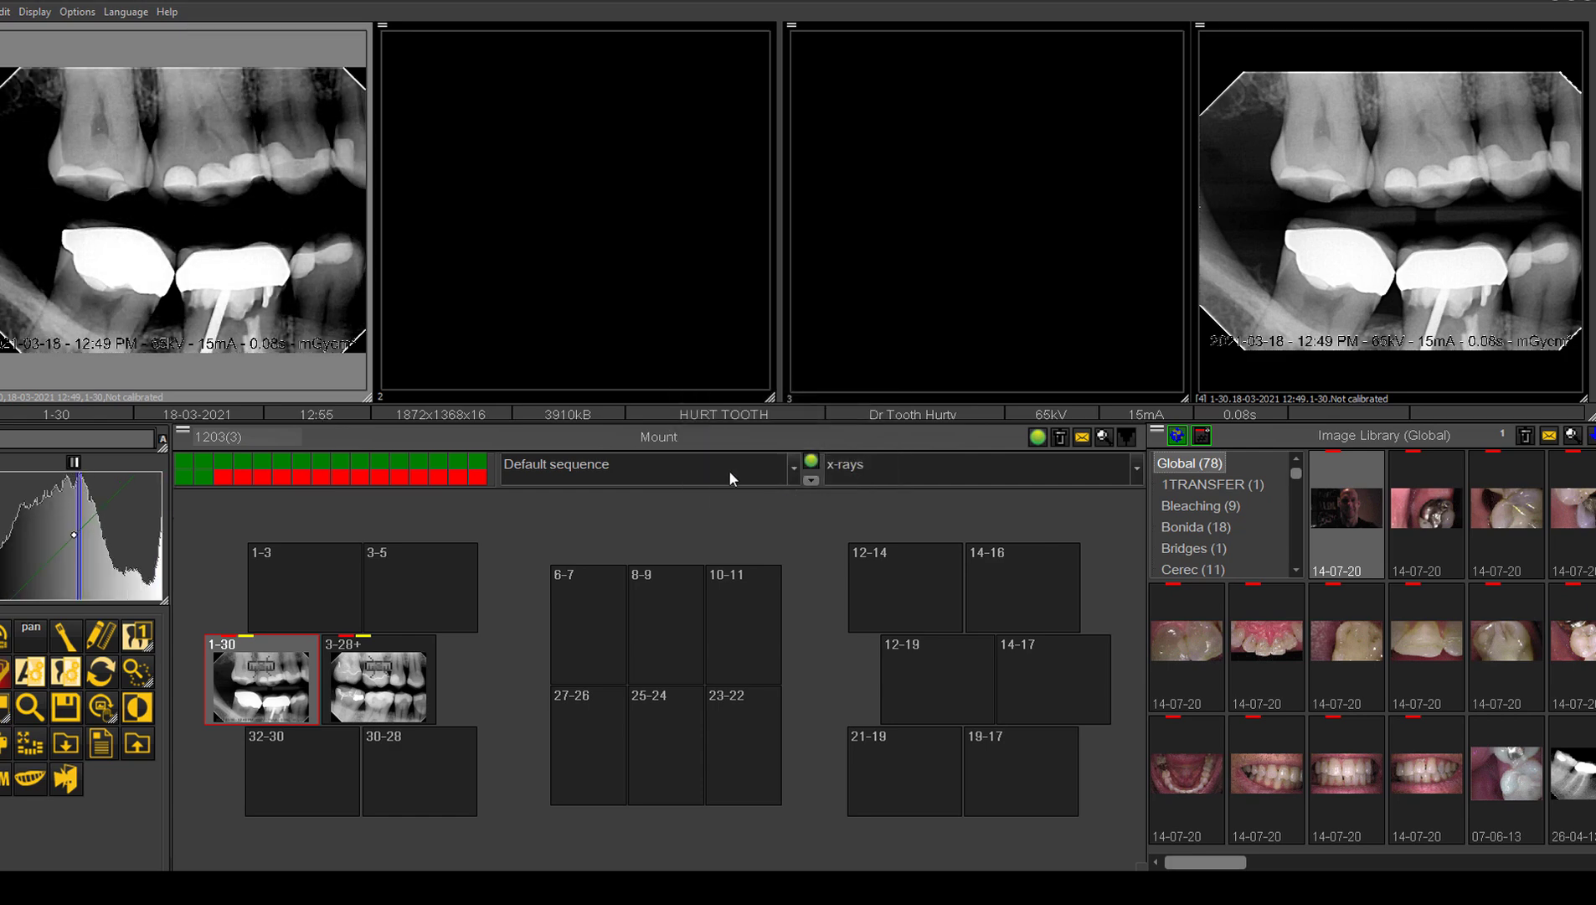
Step: Open the saved 1-30 X-ray in window 2 to compare it with the filtered version in window 1
{"action": "left_click", "coordinate": [587, 275]}
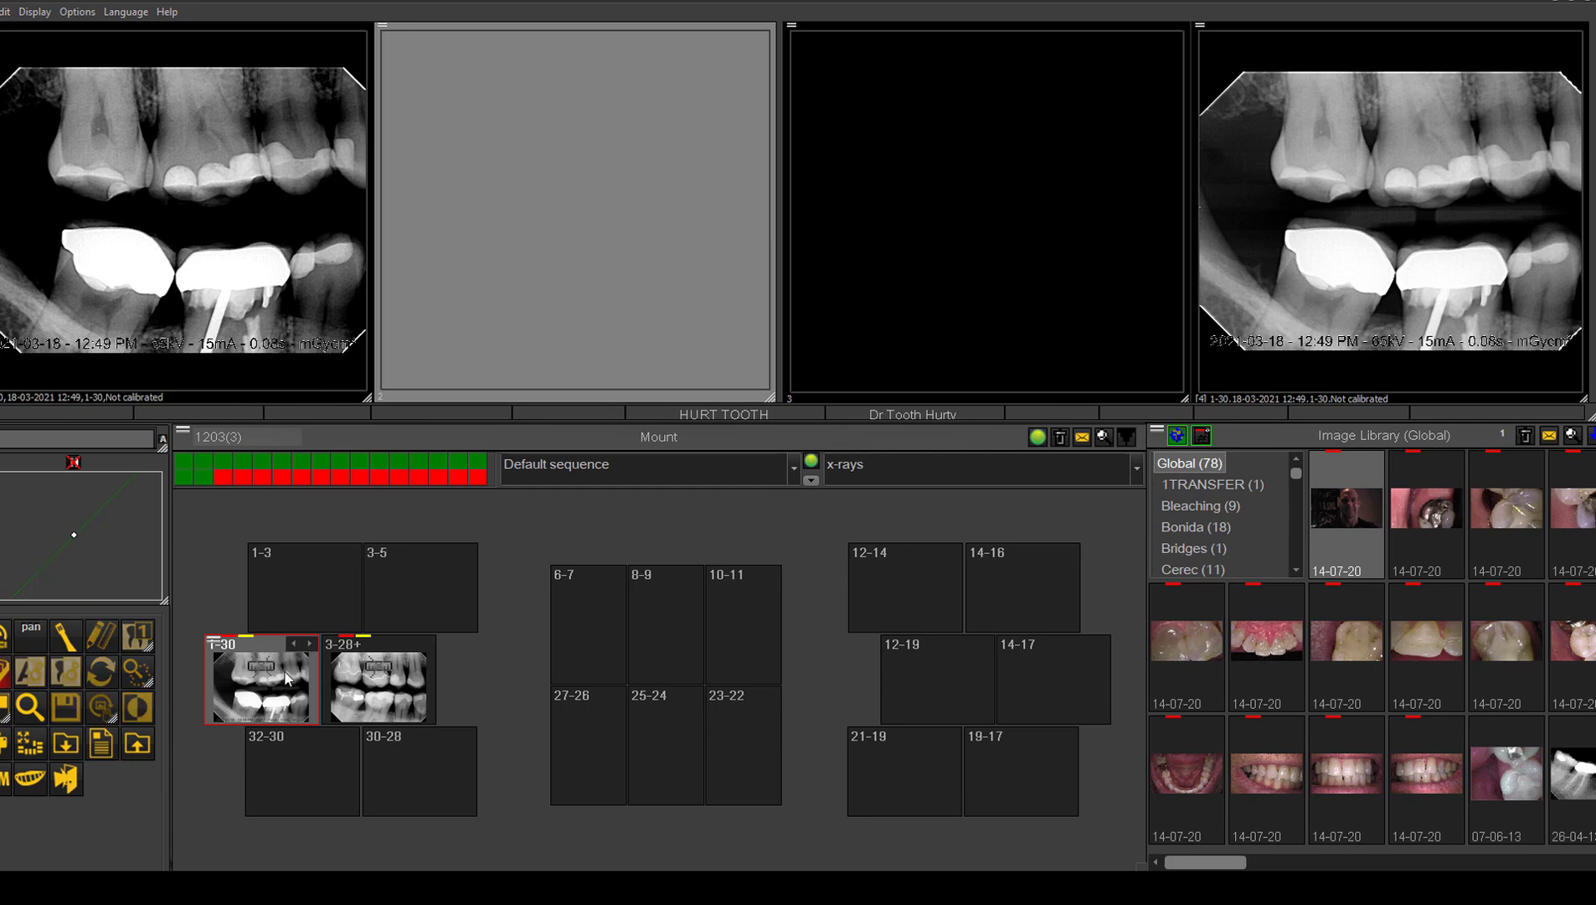
{"action": "left_click_drag", "start_coordinate": [285, 682], "coordinate": [490, 289]}
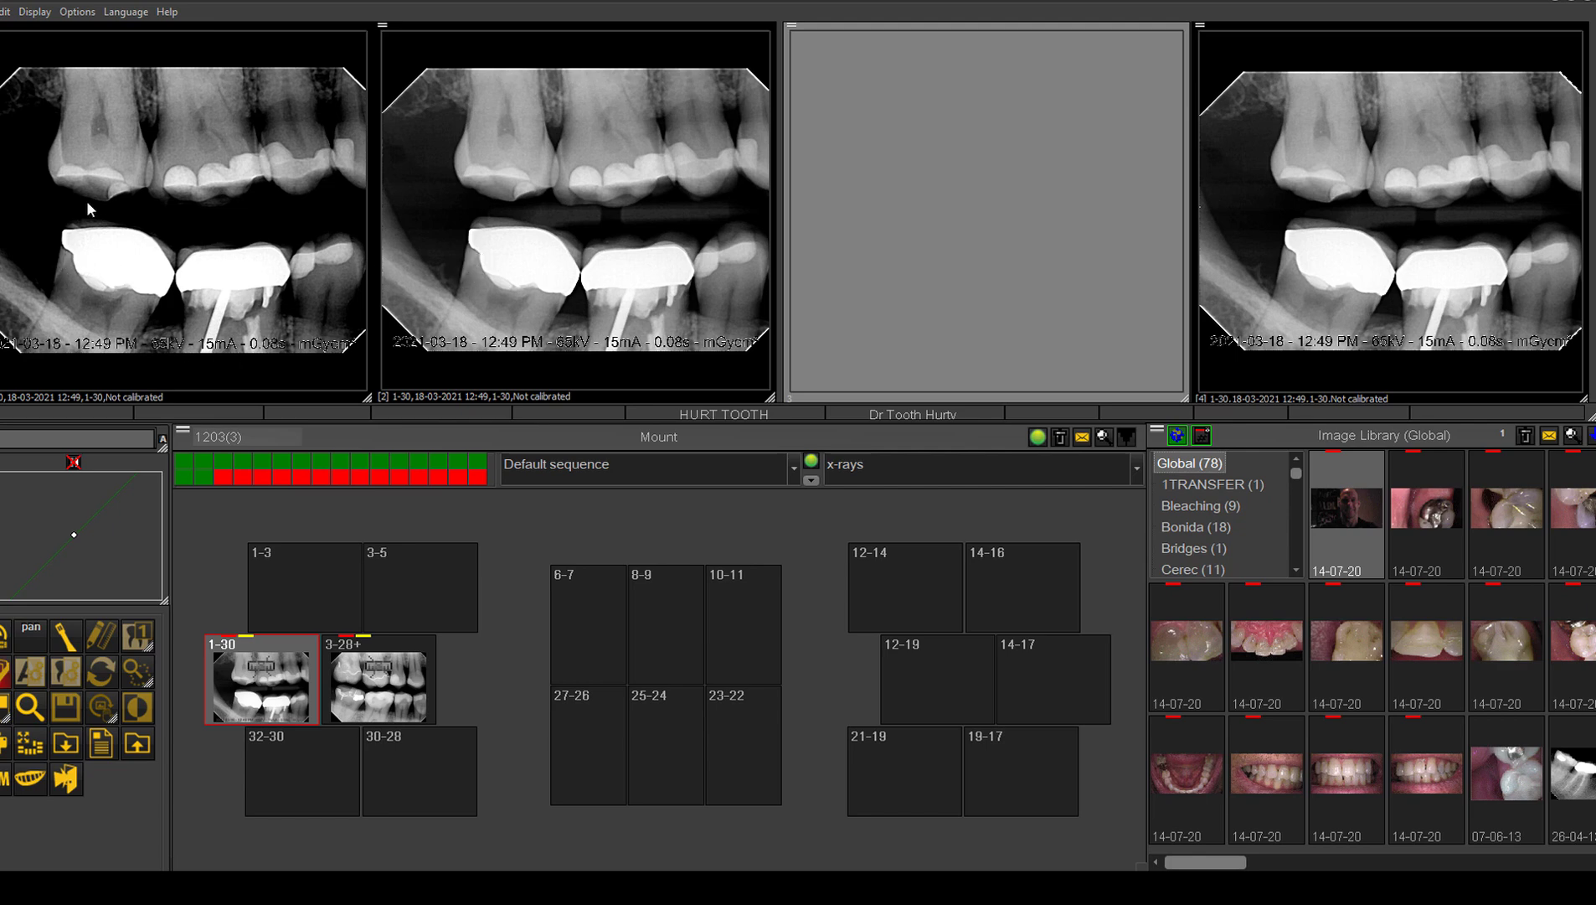
{"action": "left_click", "coordinate": [595, 256]}
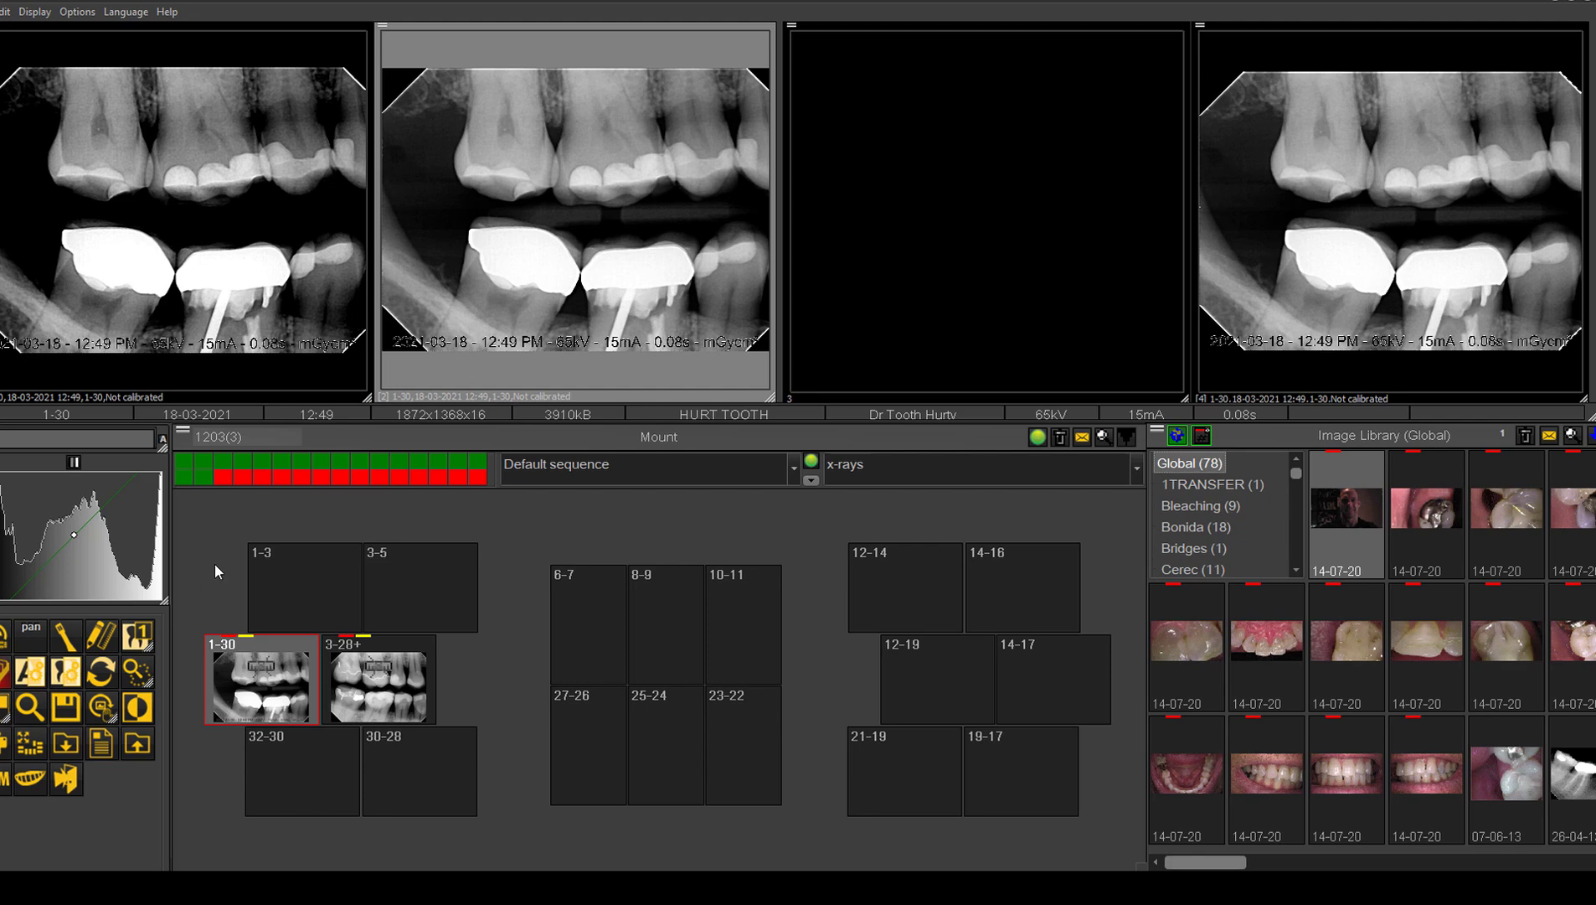
Step: Apply another preset filter to the 1-30 X-ray in window 1, and restore its original image
{"action": "left_click", "coordinate": [214, 247]}
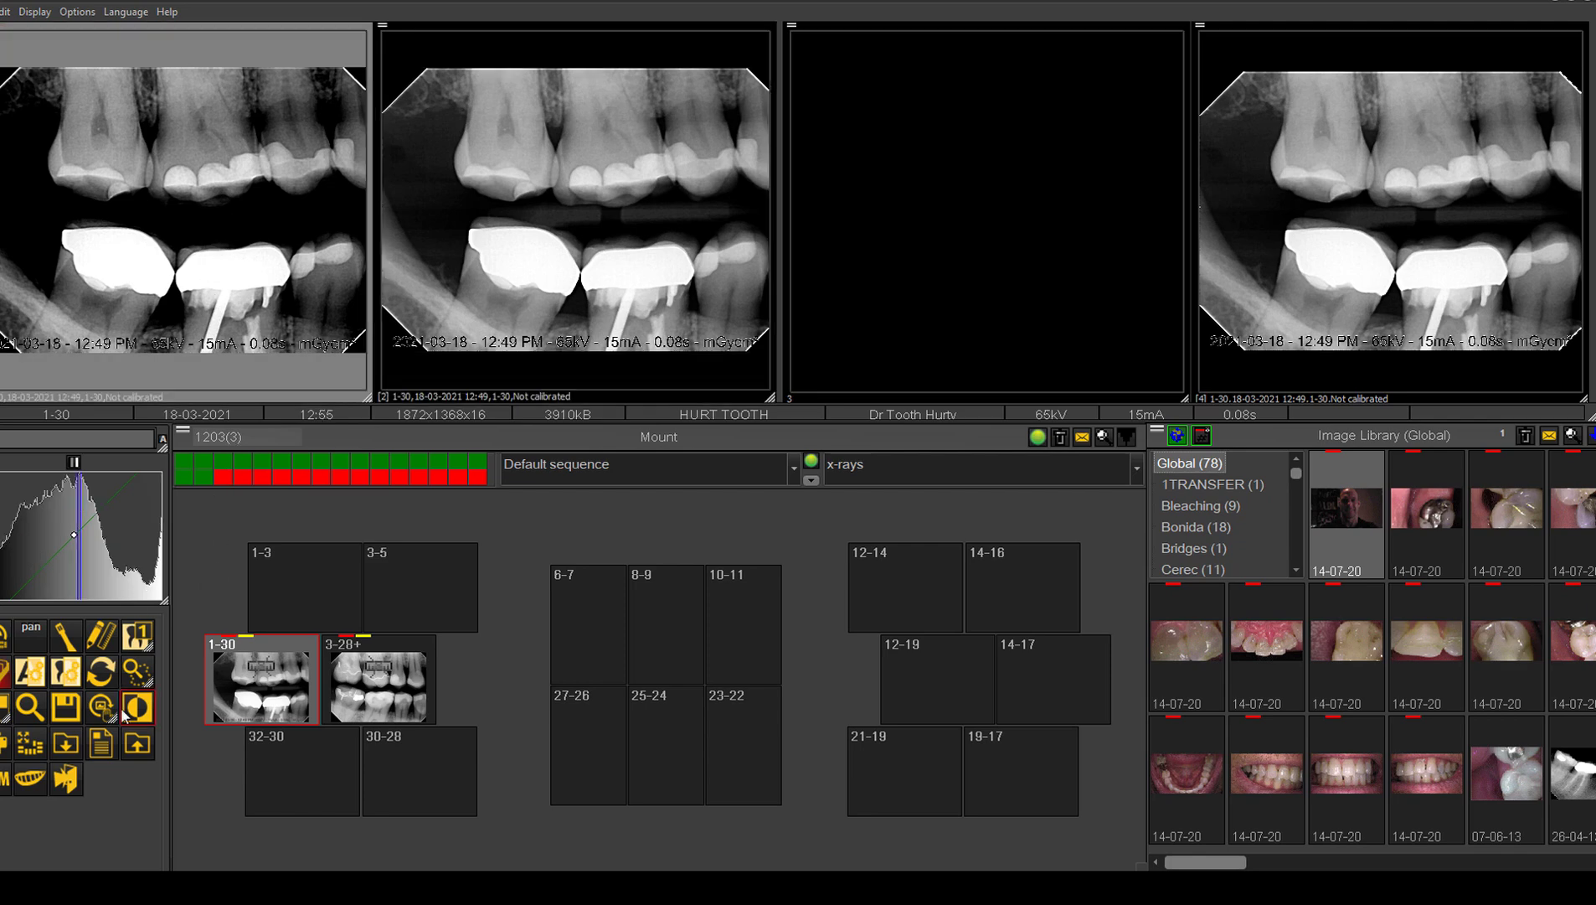
{"action": "left_click", "coordinate": [139, 637]}
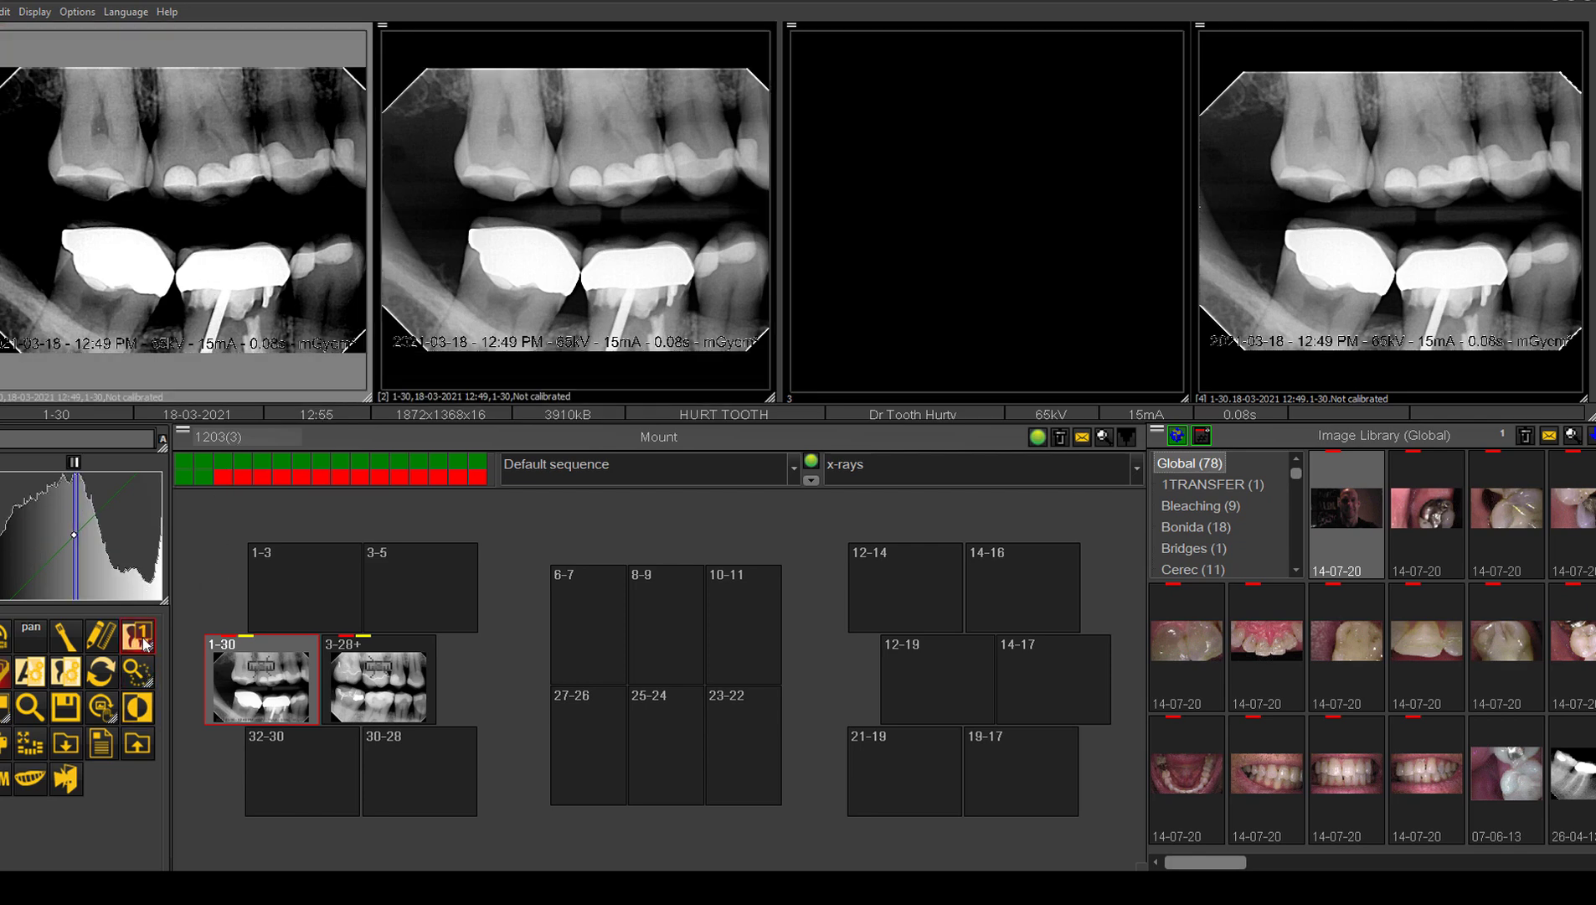
{"action": "left_click", "coordinate": [144, 639]}
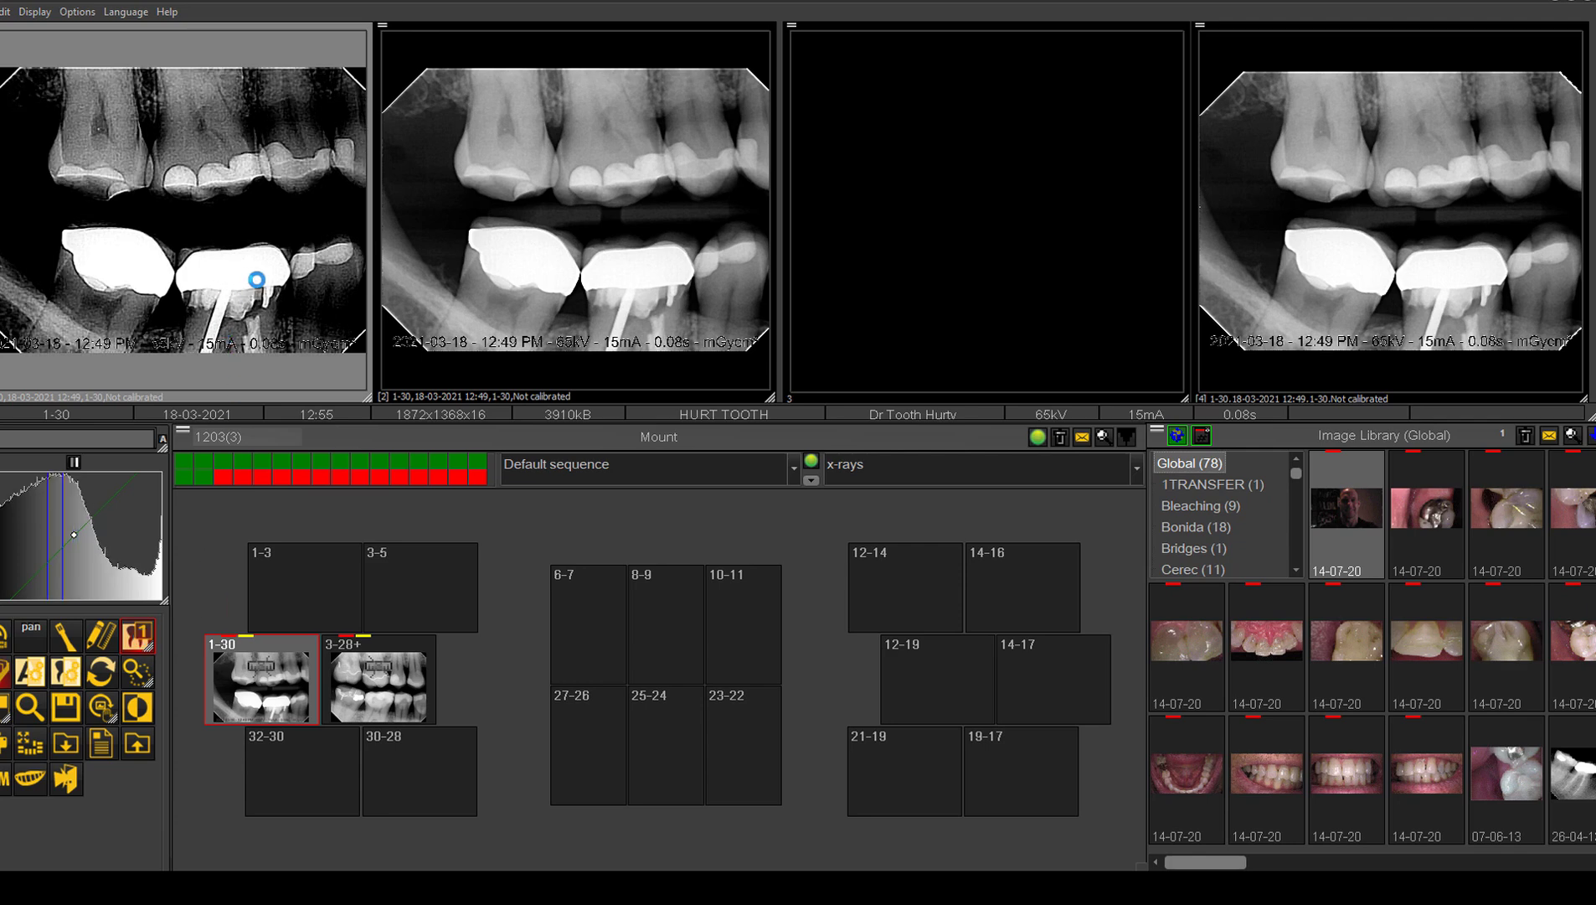
{"action": "left_click", "coordinate": [107, 670]}
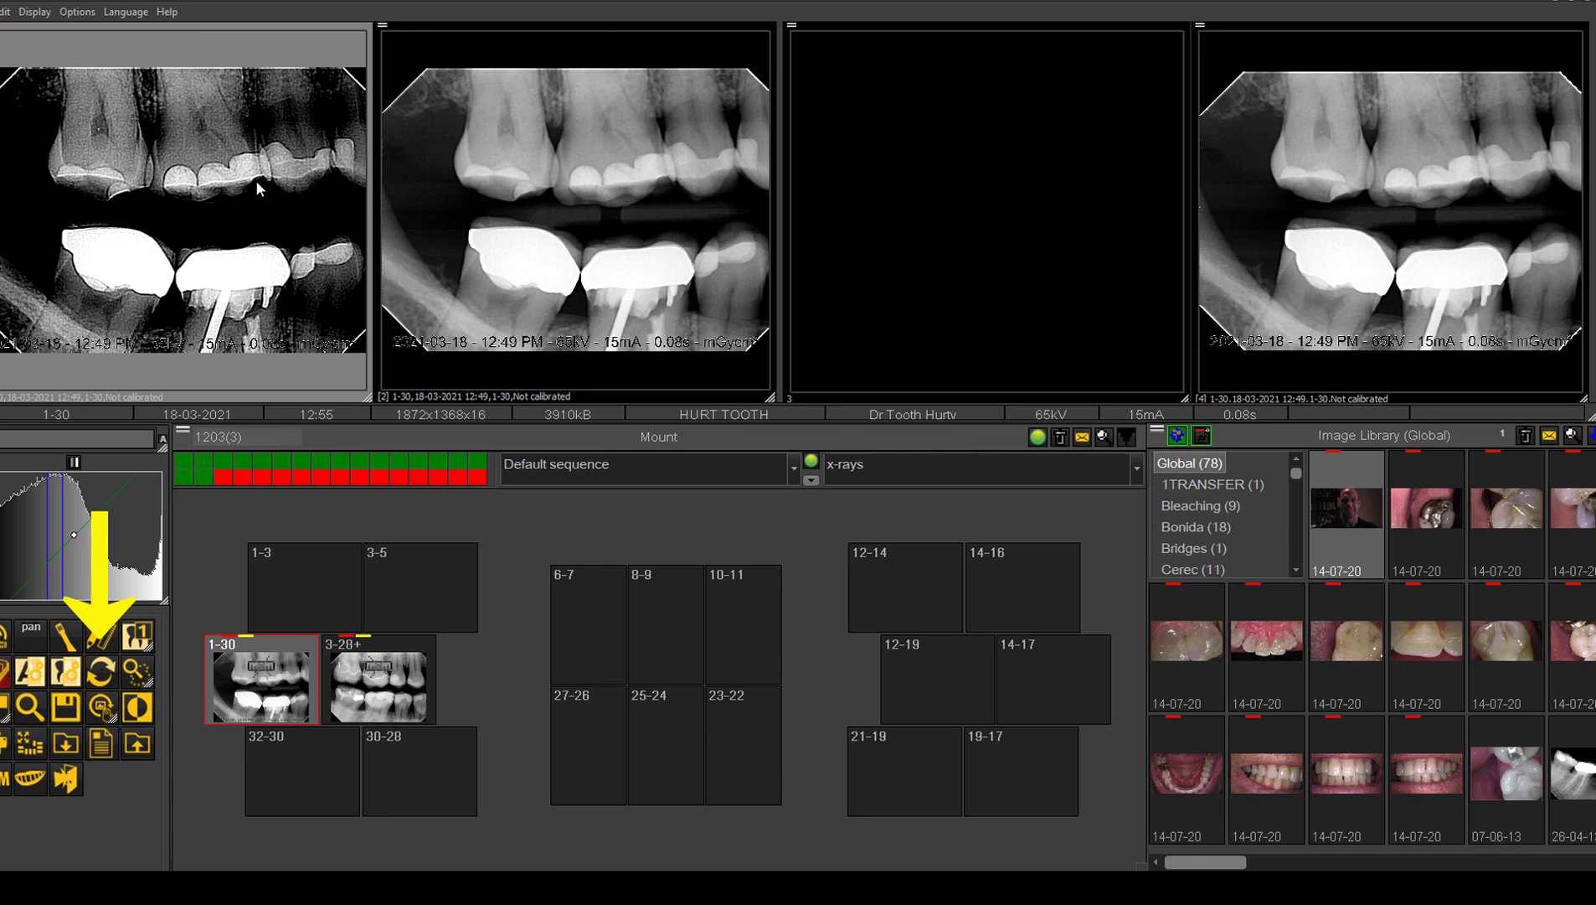
{"action": "left_click", "coordinate": [99, 675]}
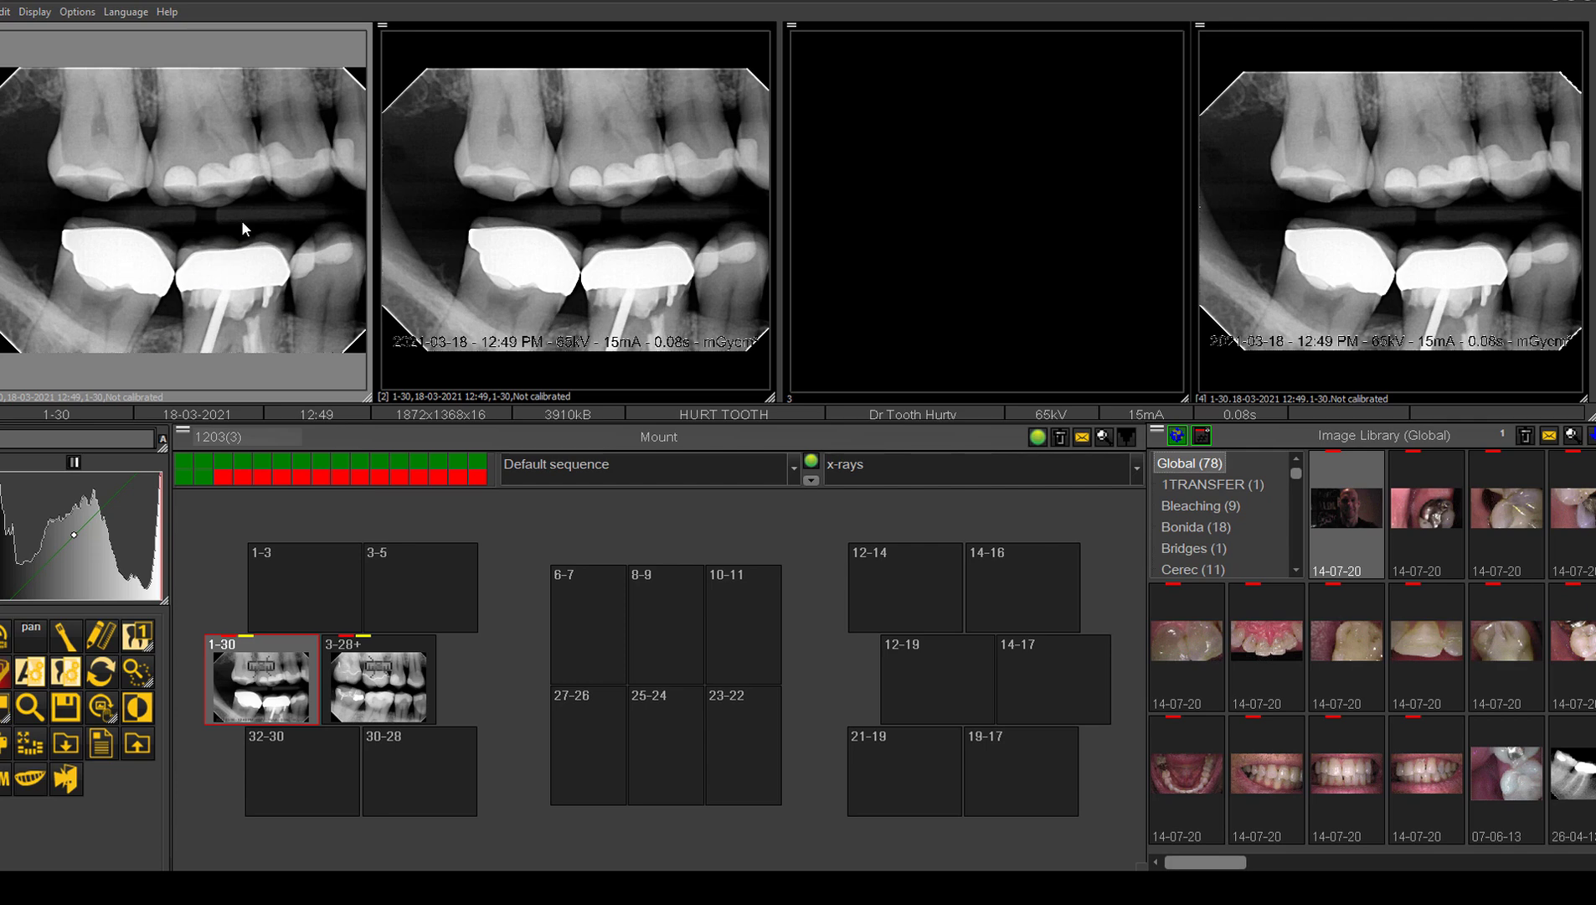
Step: Darken the 1-30 X-ray in window 1 heavily and save the changed image
{"action": "left_click_drag", "start_coordinate": [242, 222], "coordinate": [109, 175]}
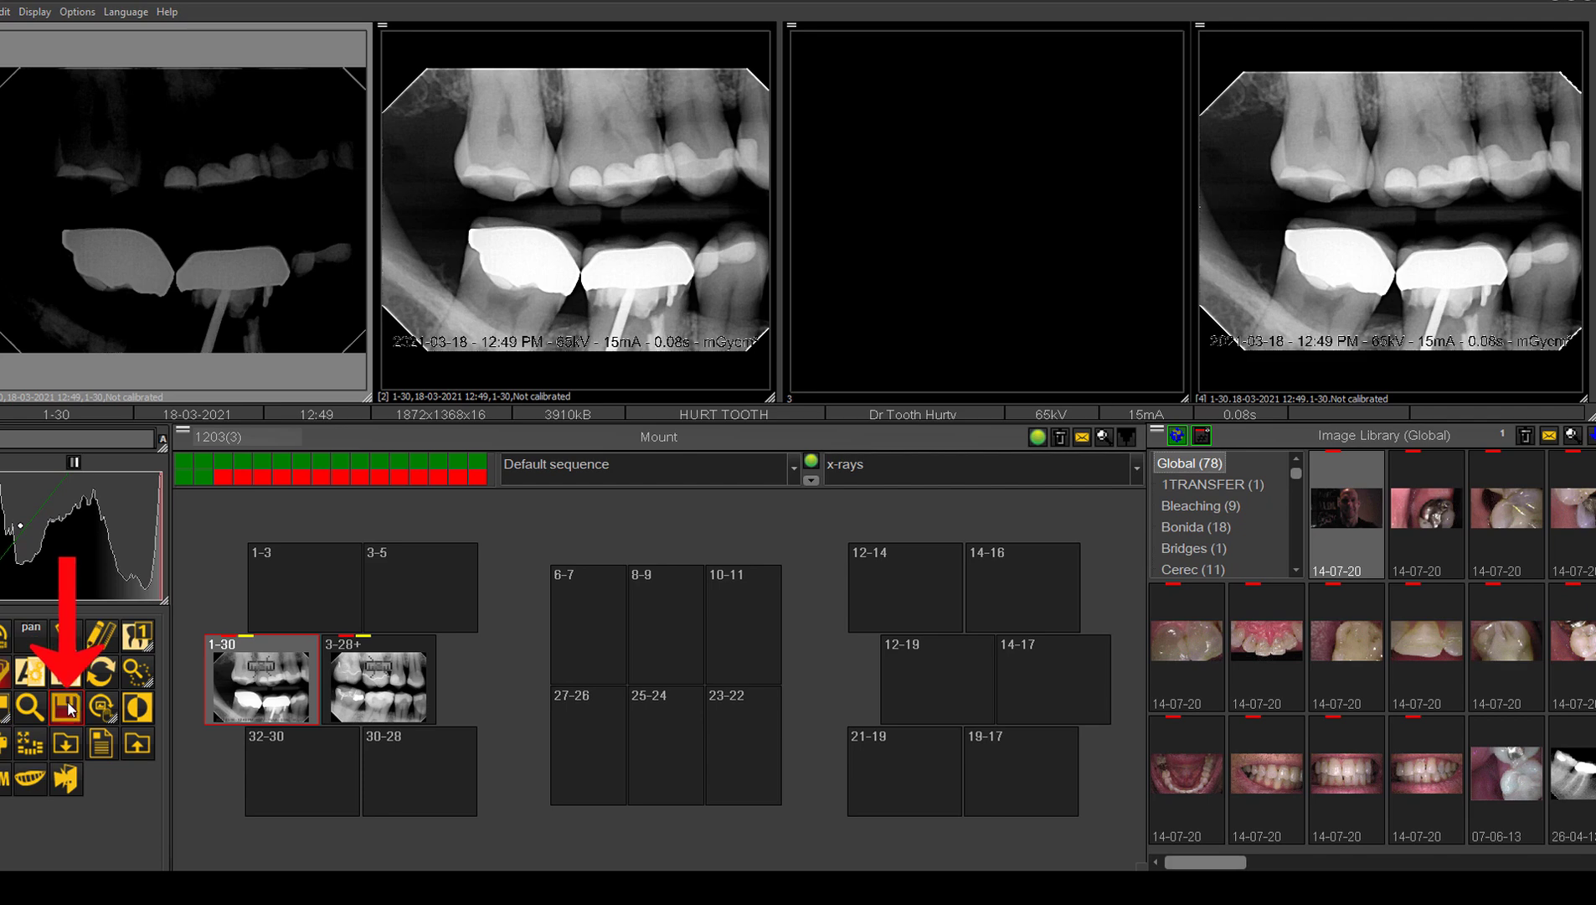
{"action": "left_click", "coordinate": [68, 708]}
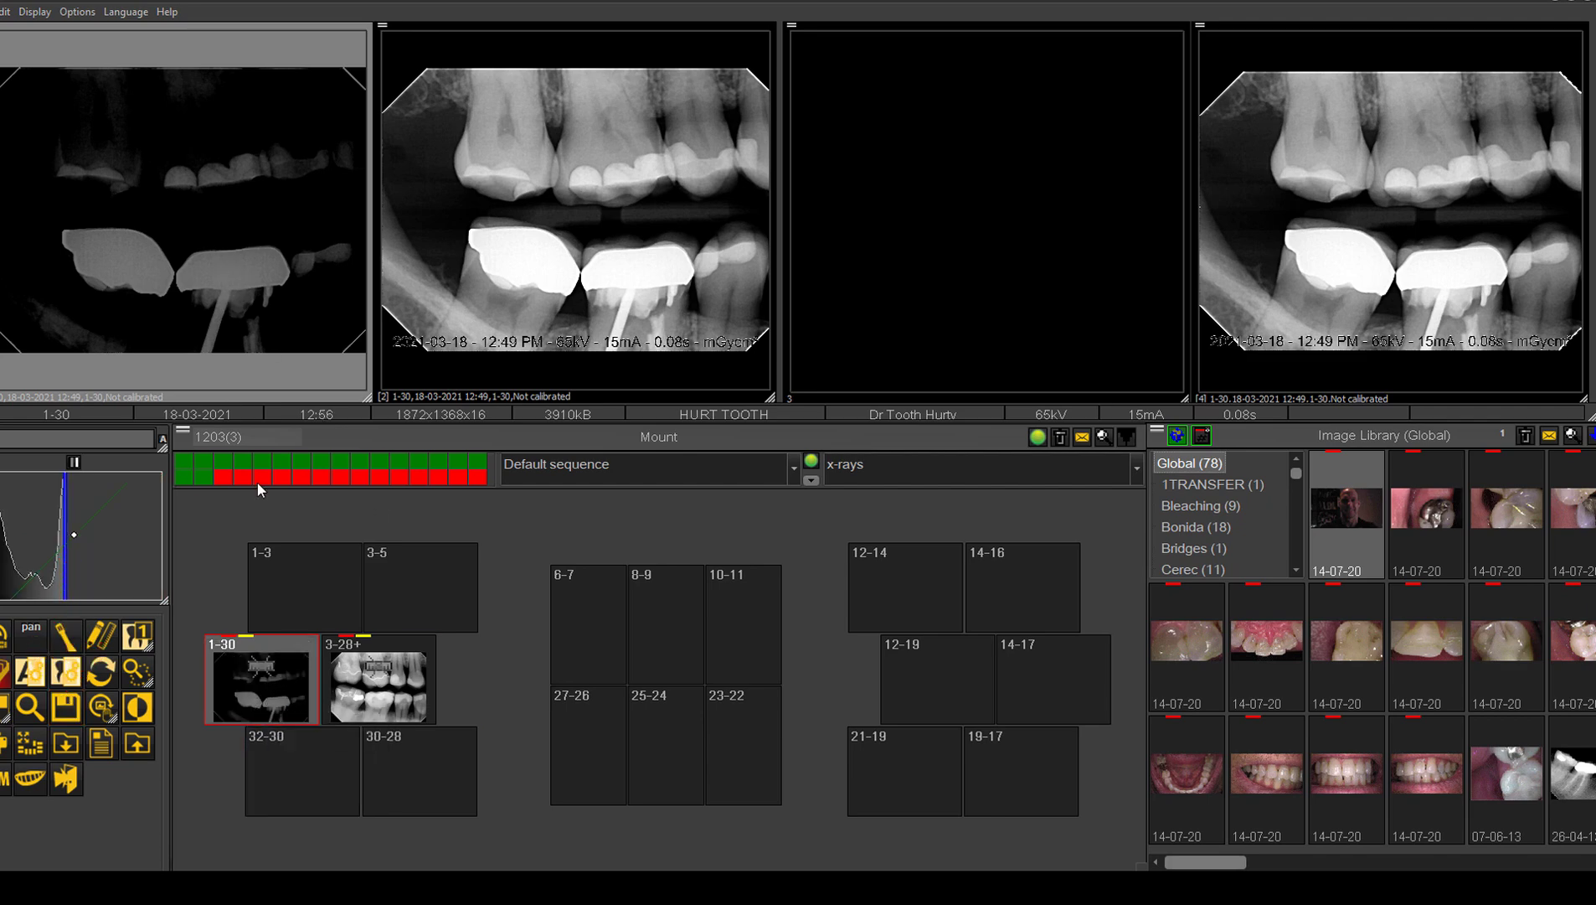
Step: Open the 3-28 X-ray in window 1, and reopen the darkened 1-30 X-ray in window 3 with its original image restored
{"action": "left_click", "coordinate": [356, 695]}
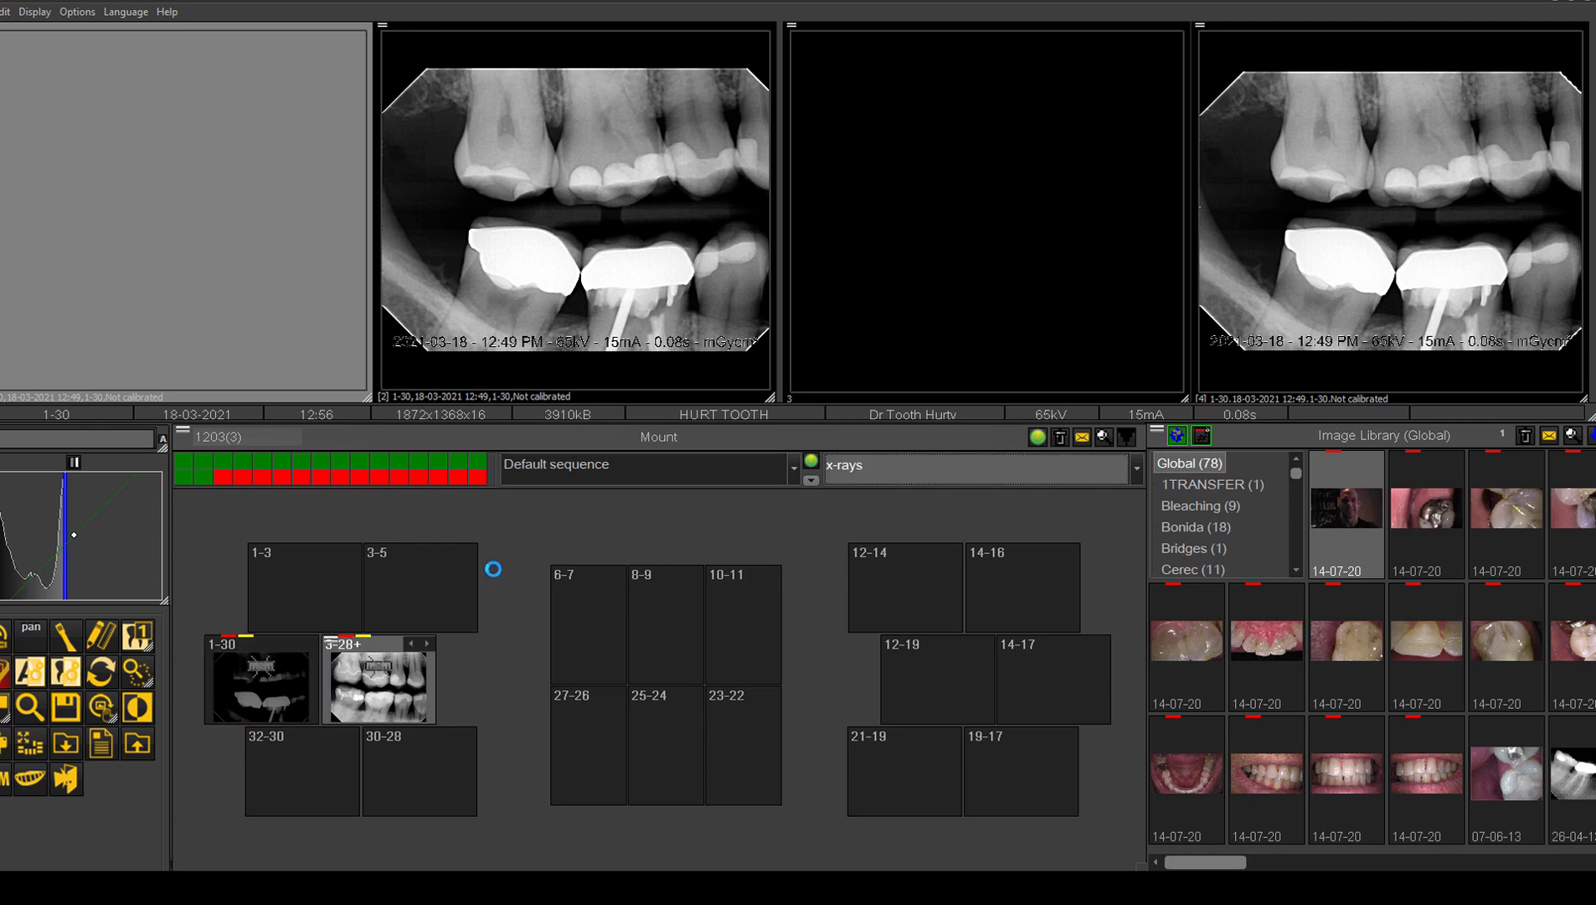
{"action": "left_click", "coordinate": [807, 254]}
{"action": "left_click", "coordinate": [265, 690]}
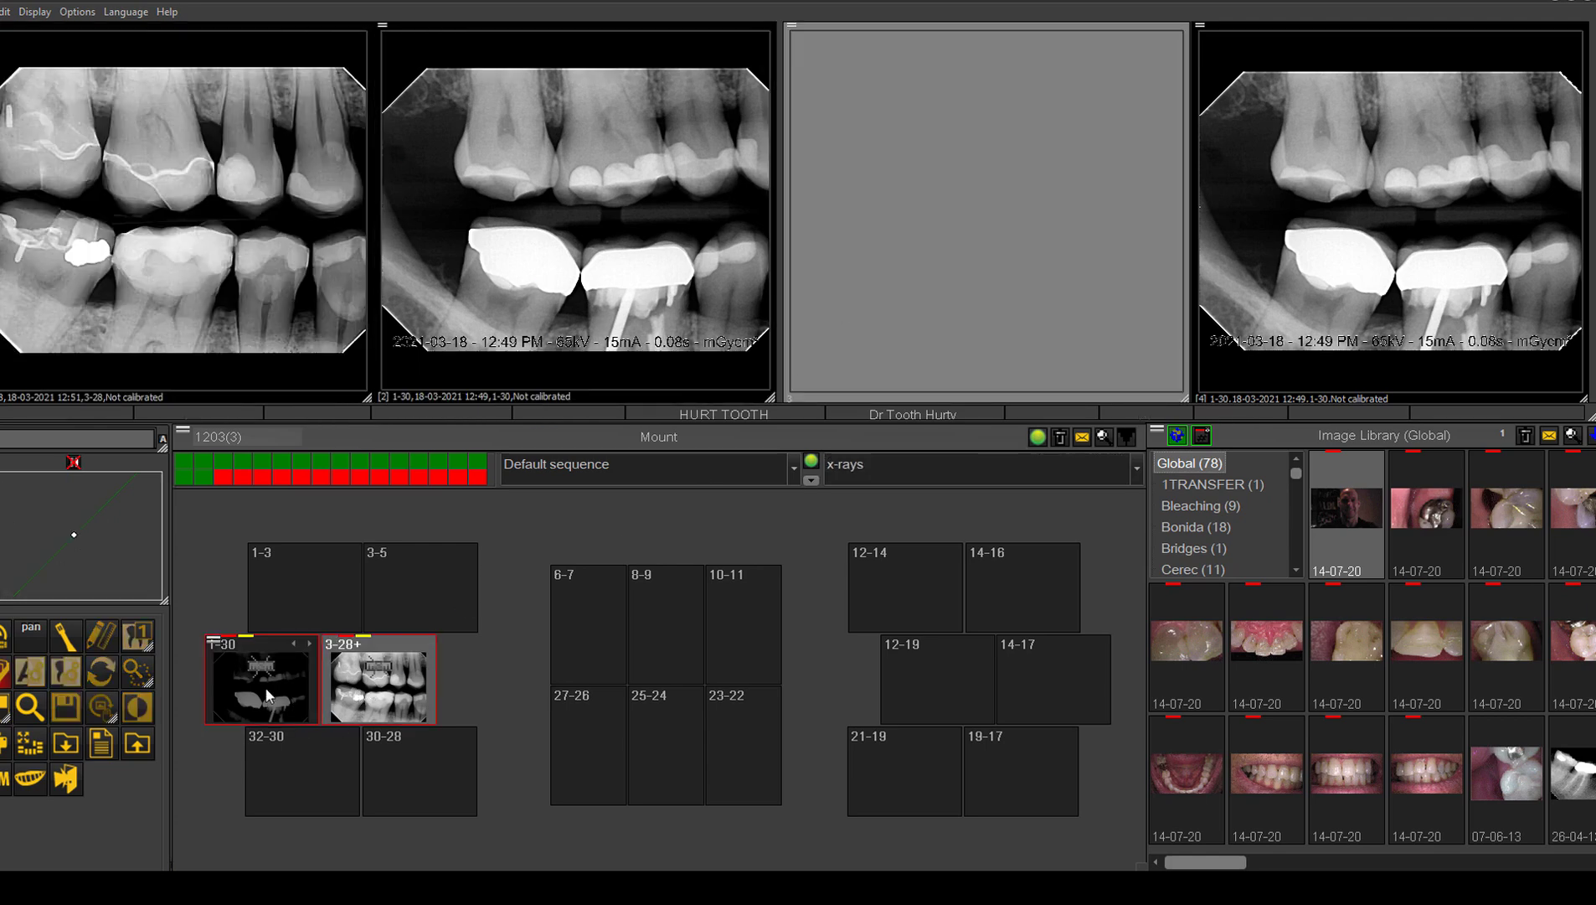
{"action": "left_click", "coordinate": [890, 235]}
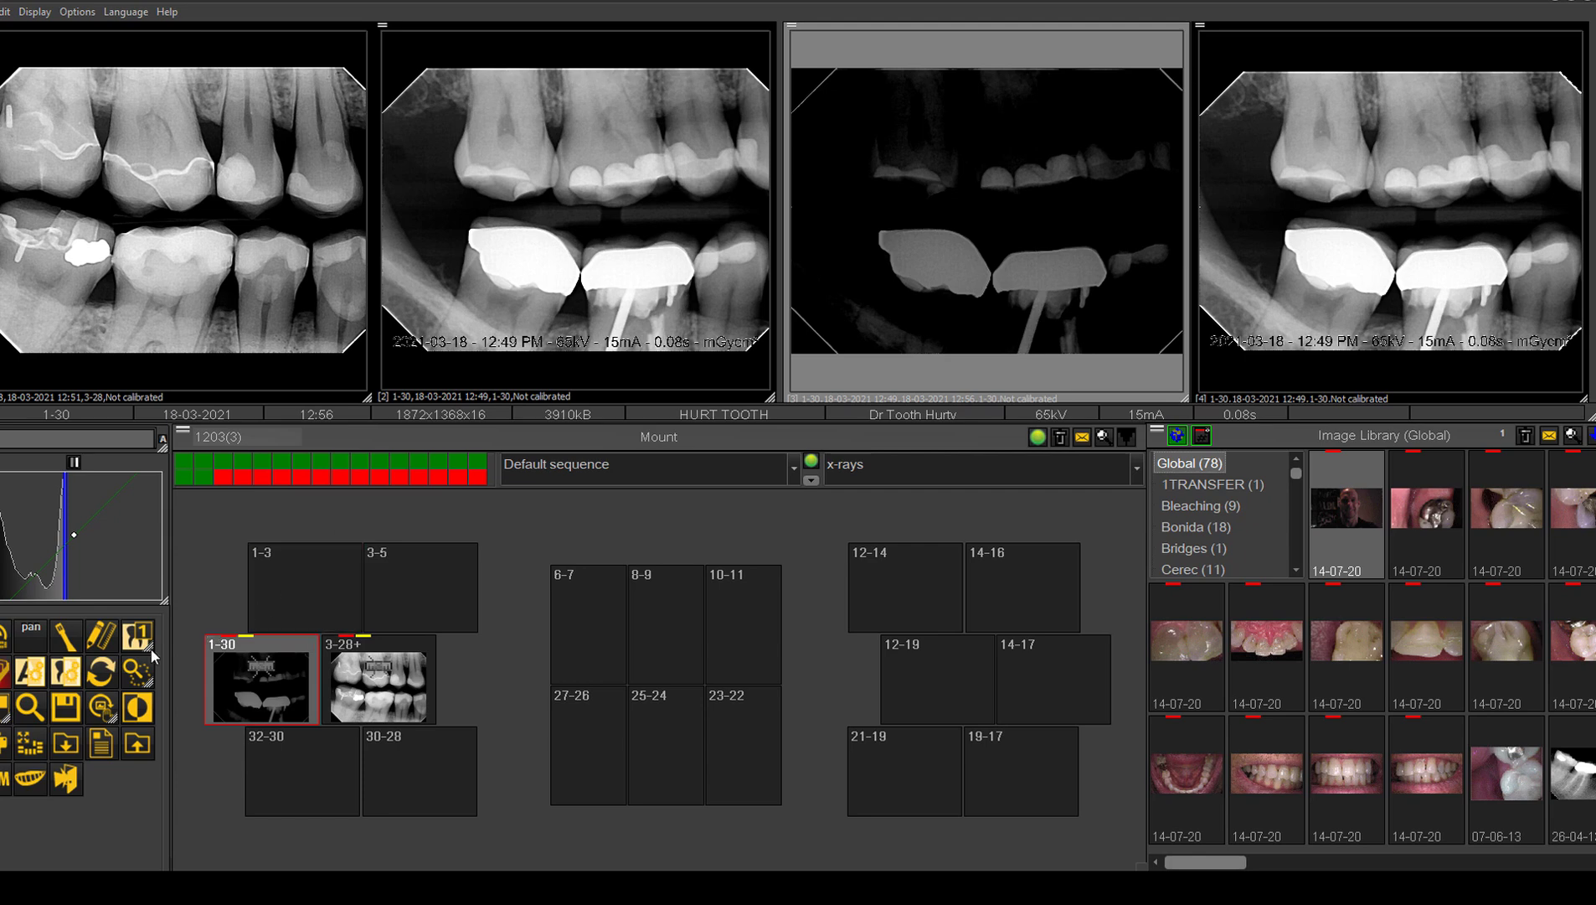
{"action": "left_click", "coordinate": [97, 677]}
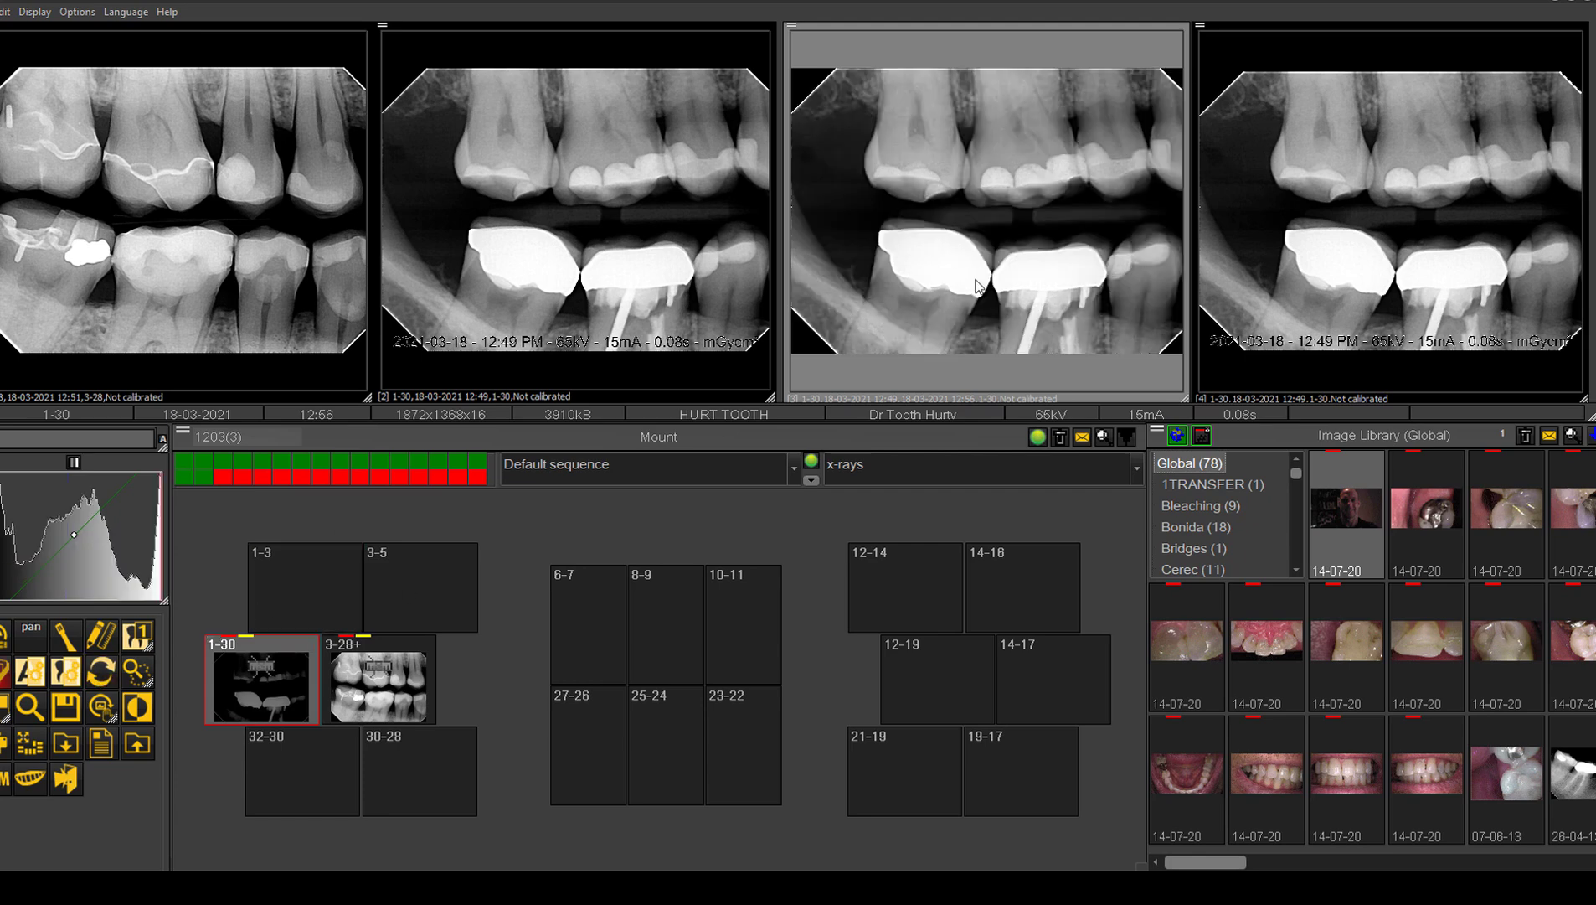
Step: Cycle through the X-rays stacked at mount position 3-28
{"action": "mouse_move", "coordinate": [282, 675]}
{"action": "left_click", "coordinate": [360, 639]}
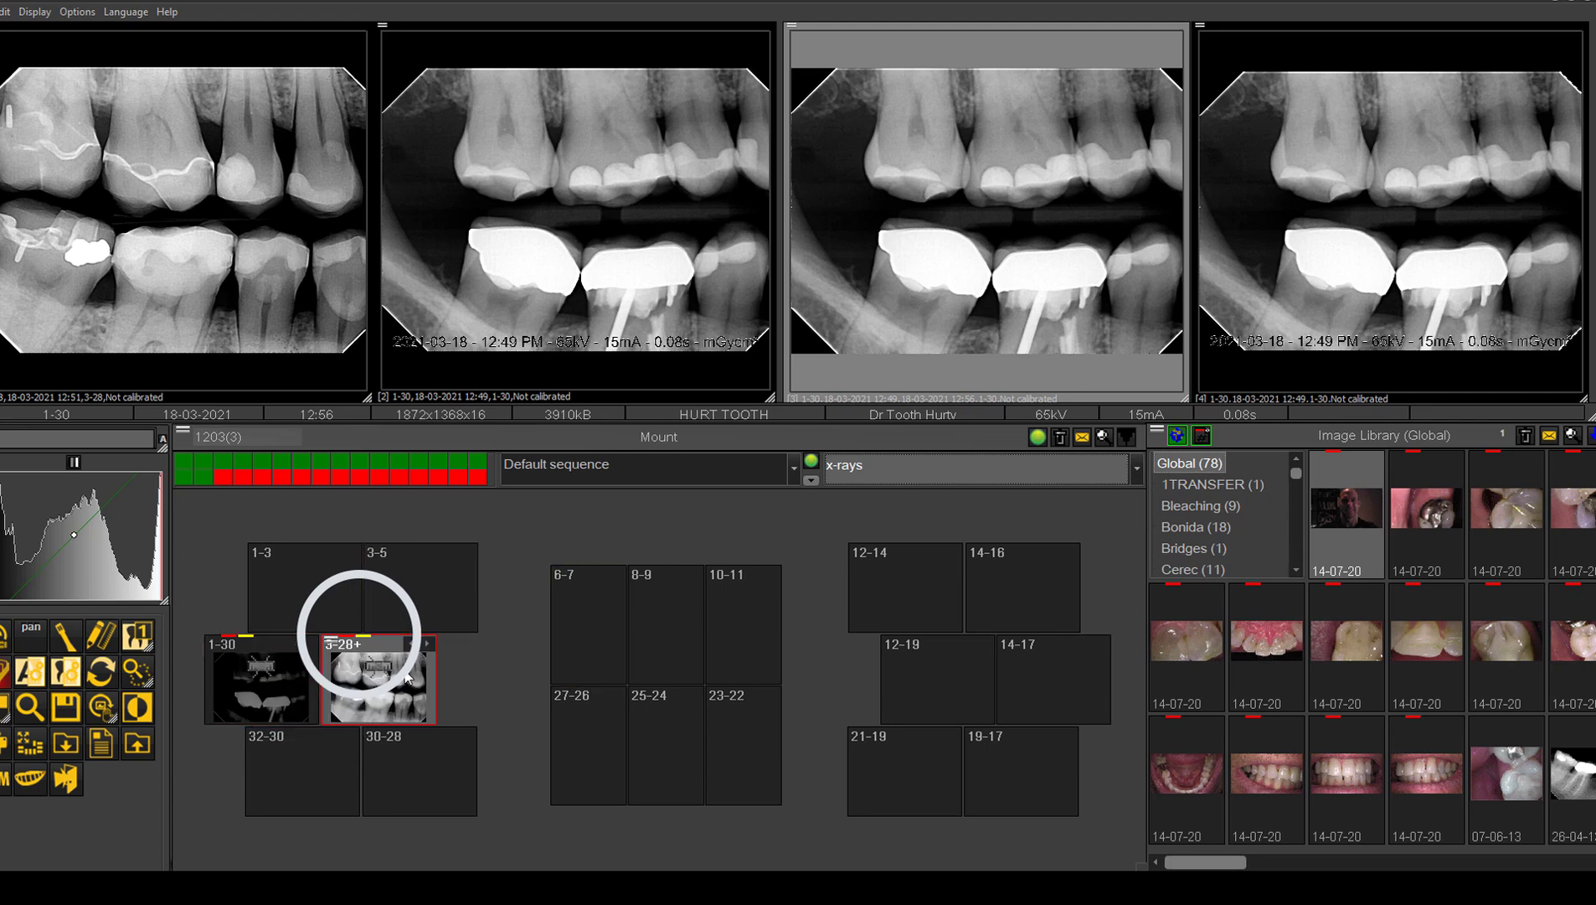
{"action": "left_click", "coordinate": [418, 646]}
{"action": "left_click", "coordinate": [428, 644]}
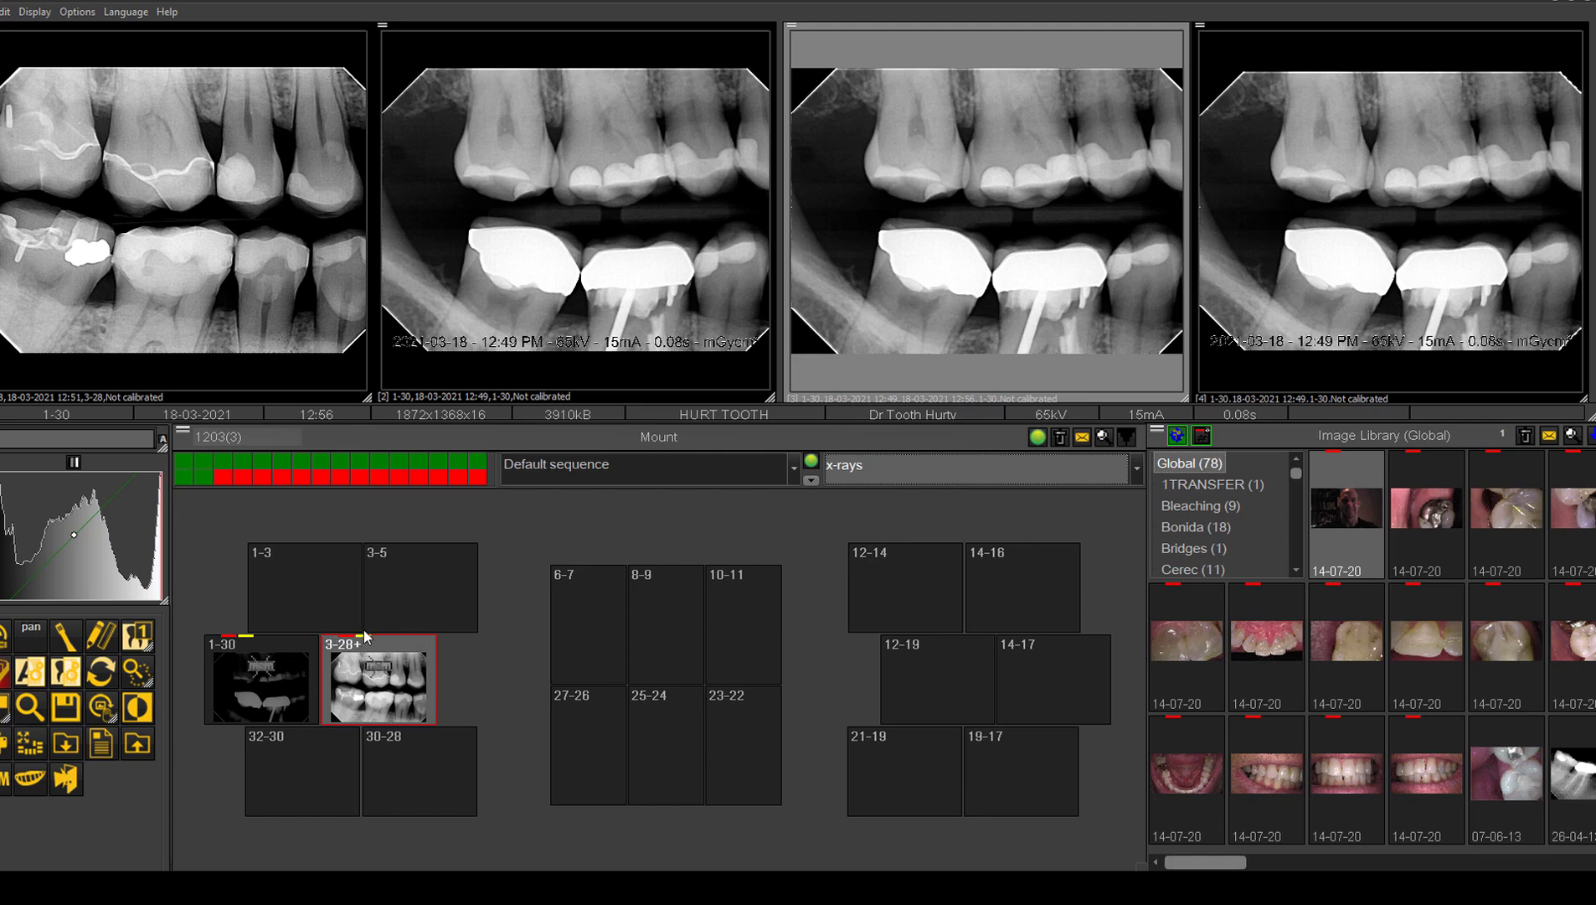
Step: Preview the optimization filters on the 3-28 X-ray in window 1 and apply the Q 3 filter to it
{"action": "left_click", "coordinate": [146, 193]}
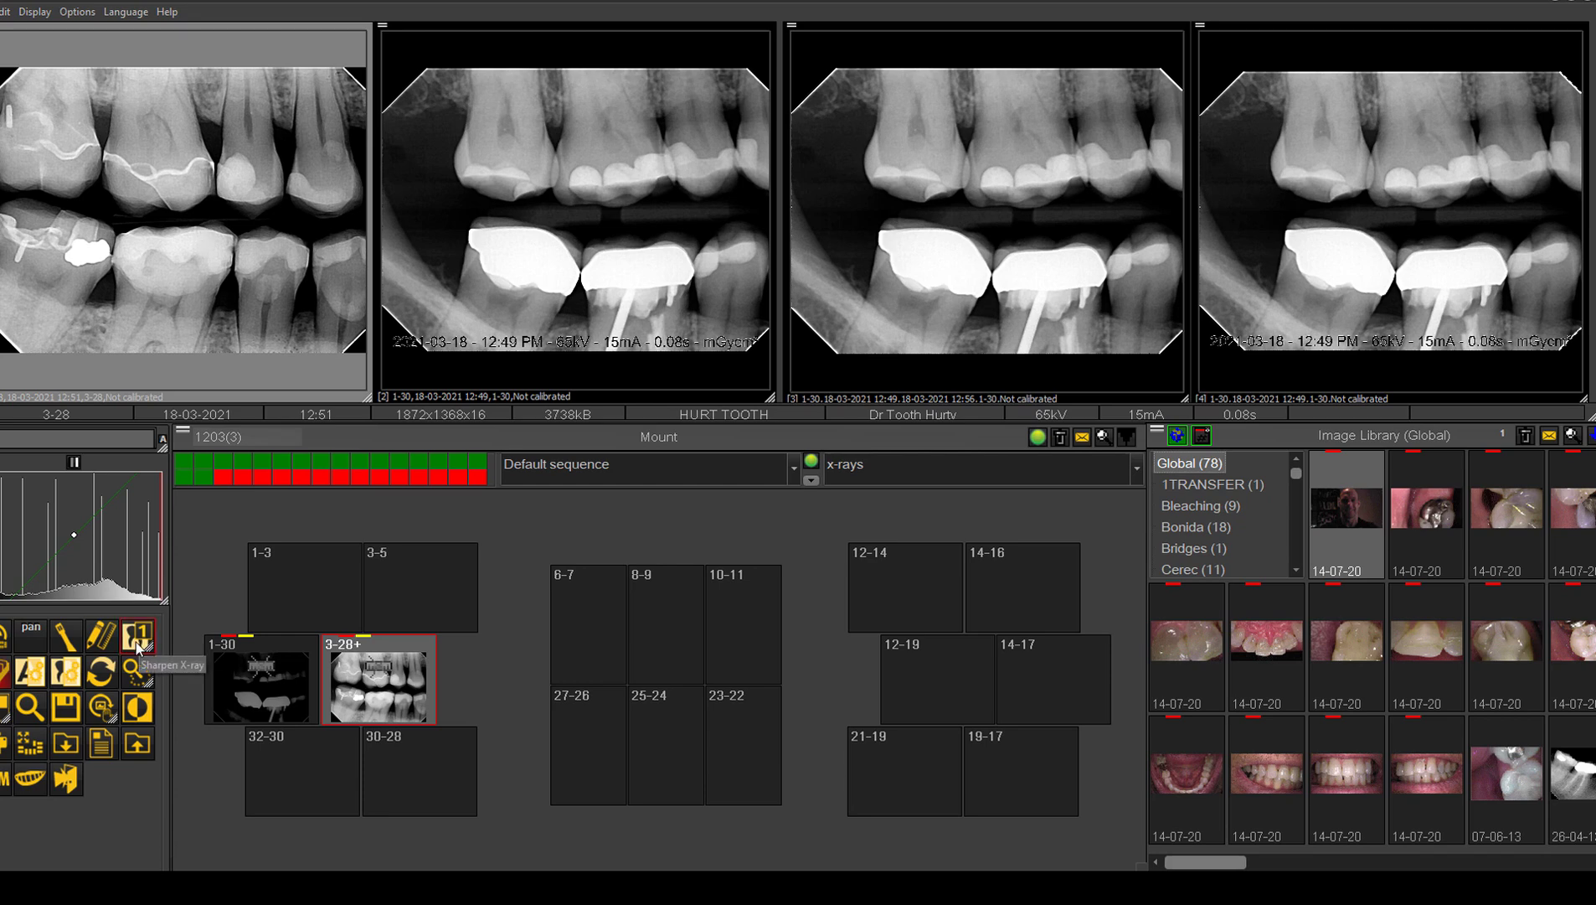
{"action": "left_click", "coordinate": [33, 675]}
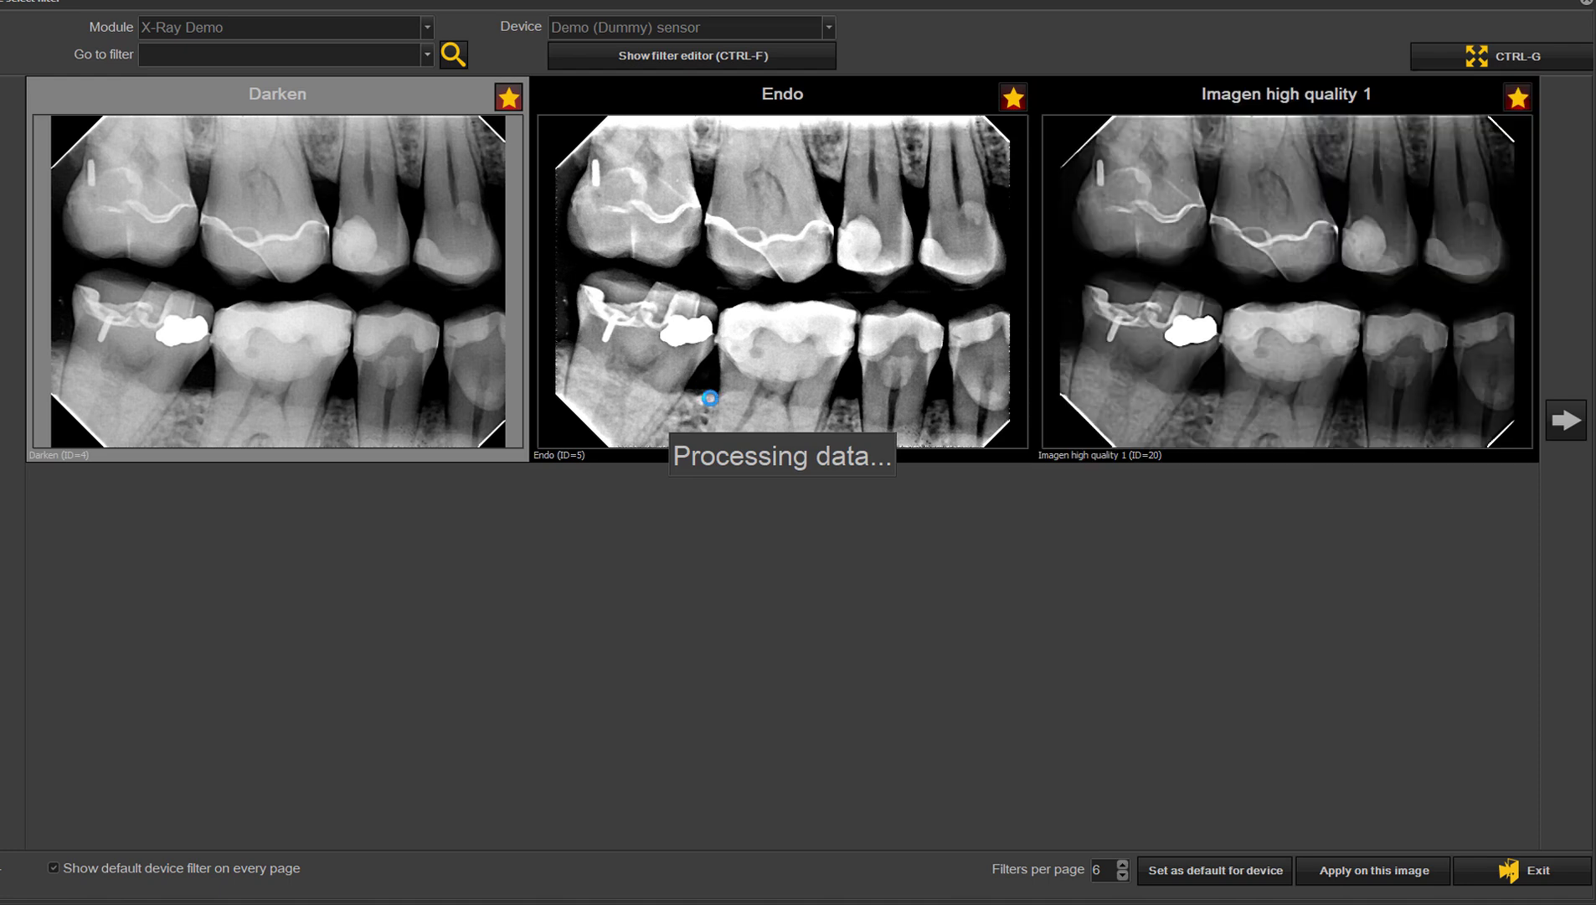
{"action": "left_click", "coordinate": [1562, 429]}
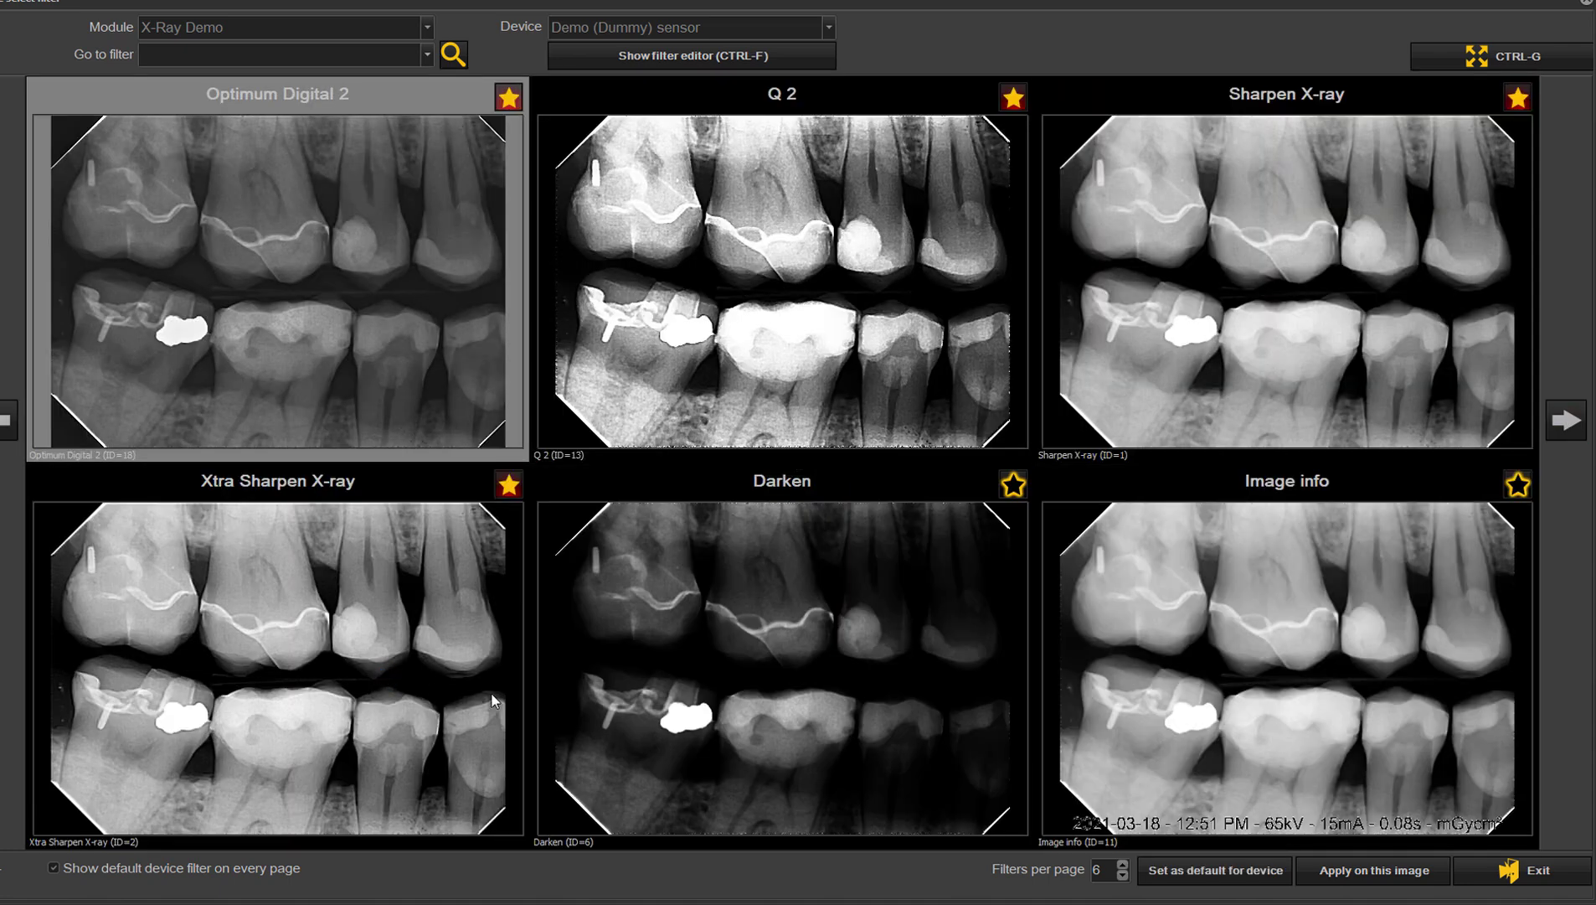
{"action": "left_click", "coordinate": [1565, 421]}
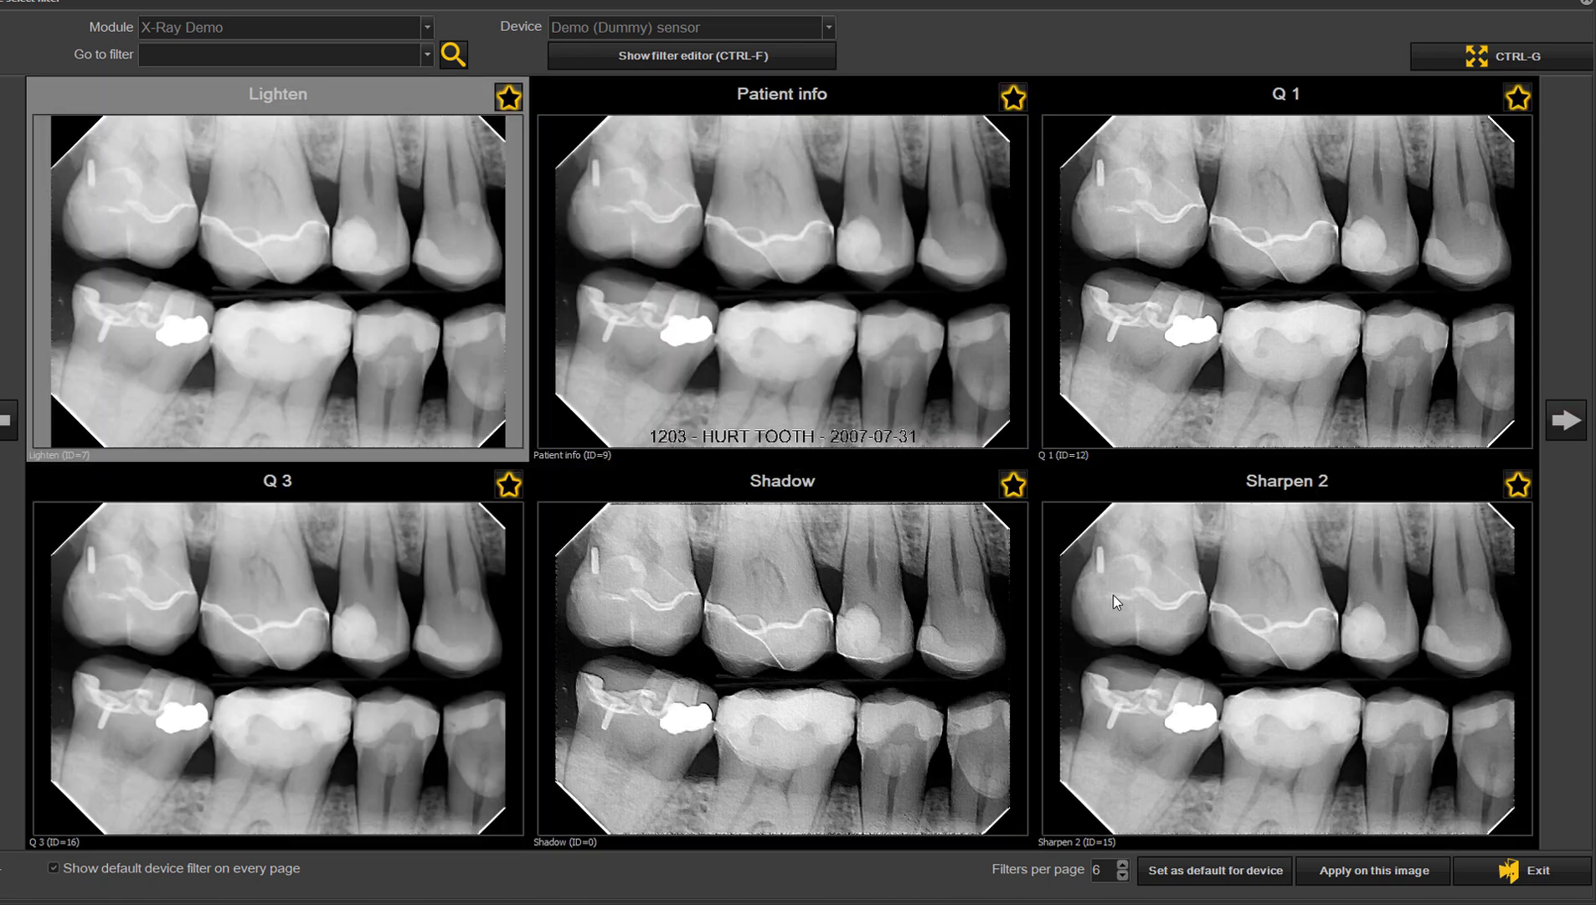
{"action": "left_click", "coordinate": [424, 726]}
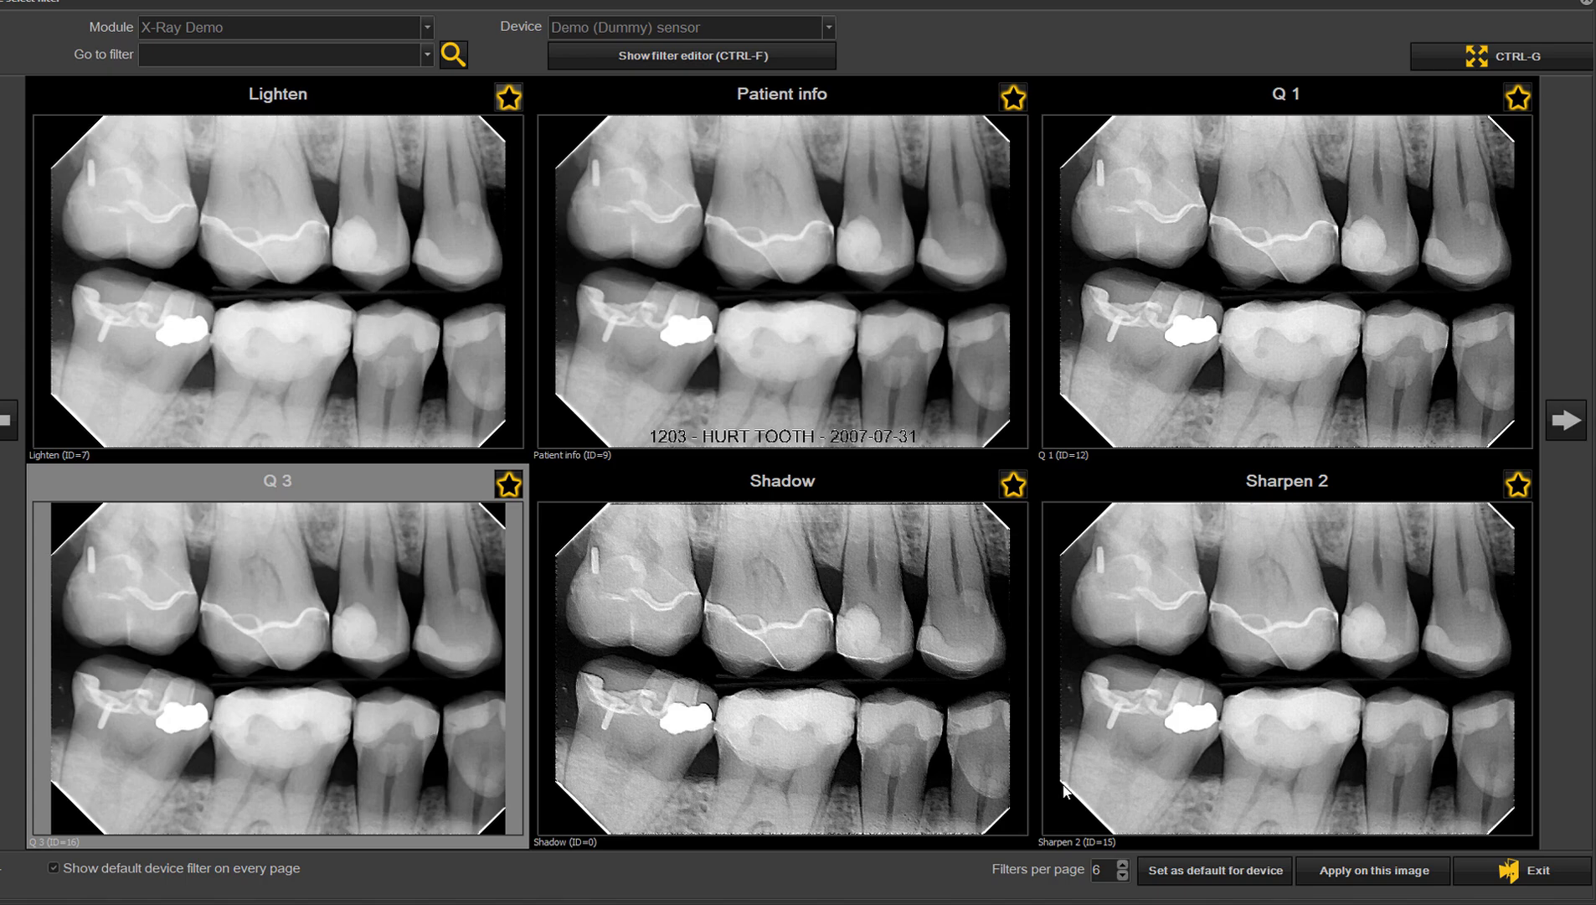
{"action": "left_click", "coordinate": [1340, 869]}
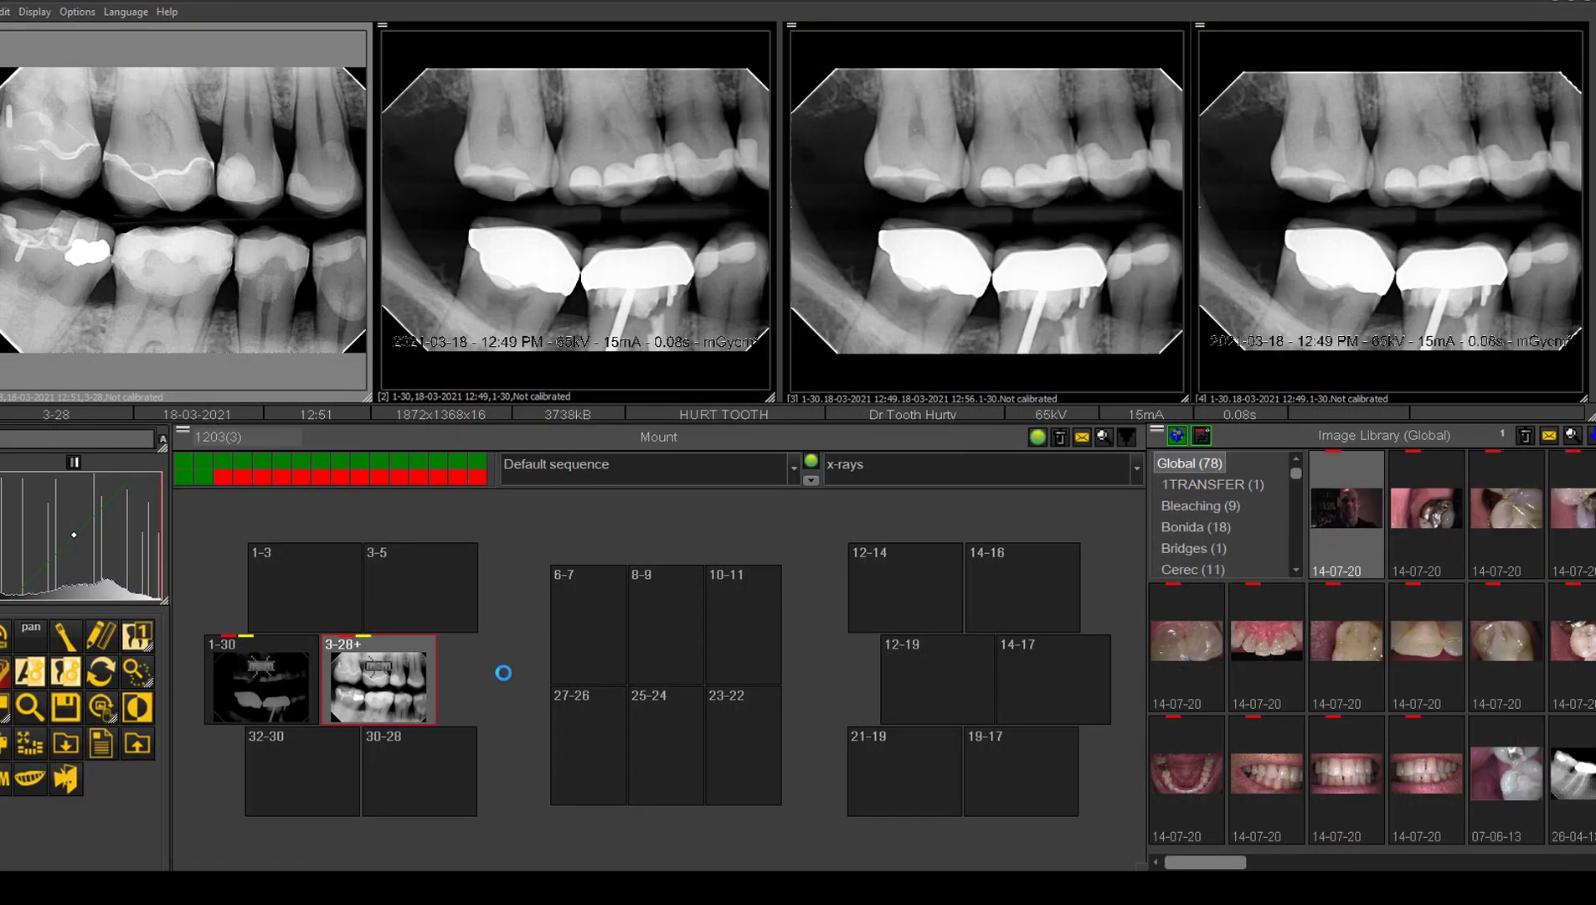